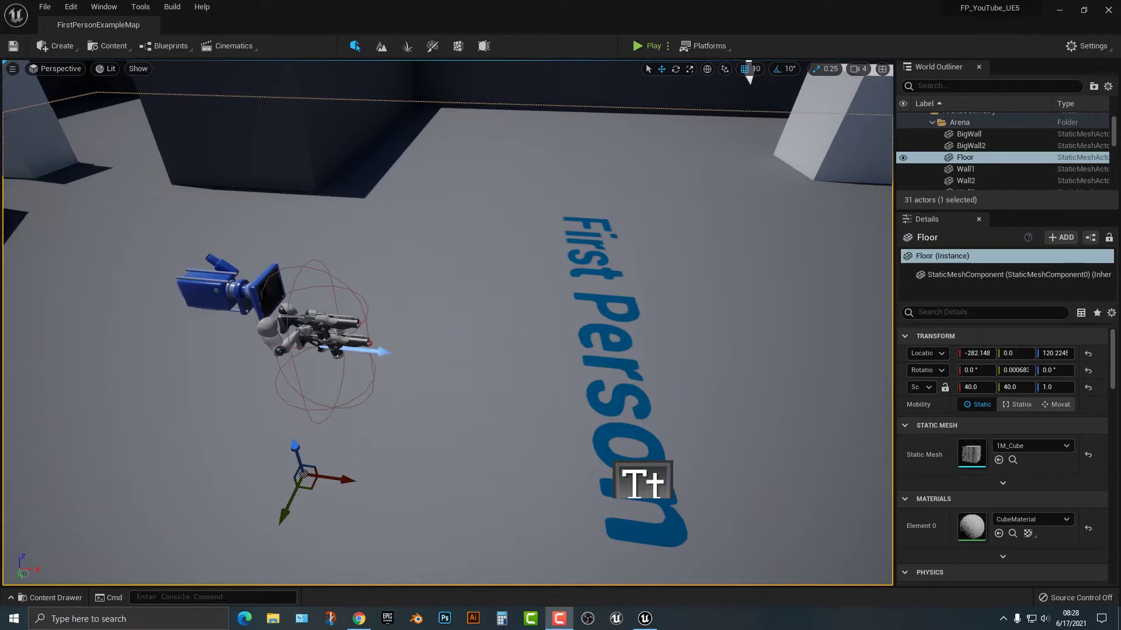
Open the toolbar's Content dropdown so the Quixel Bridge entry appears.
click(108, 46)
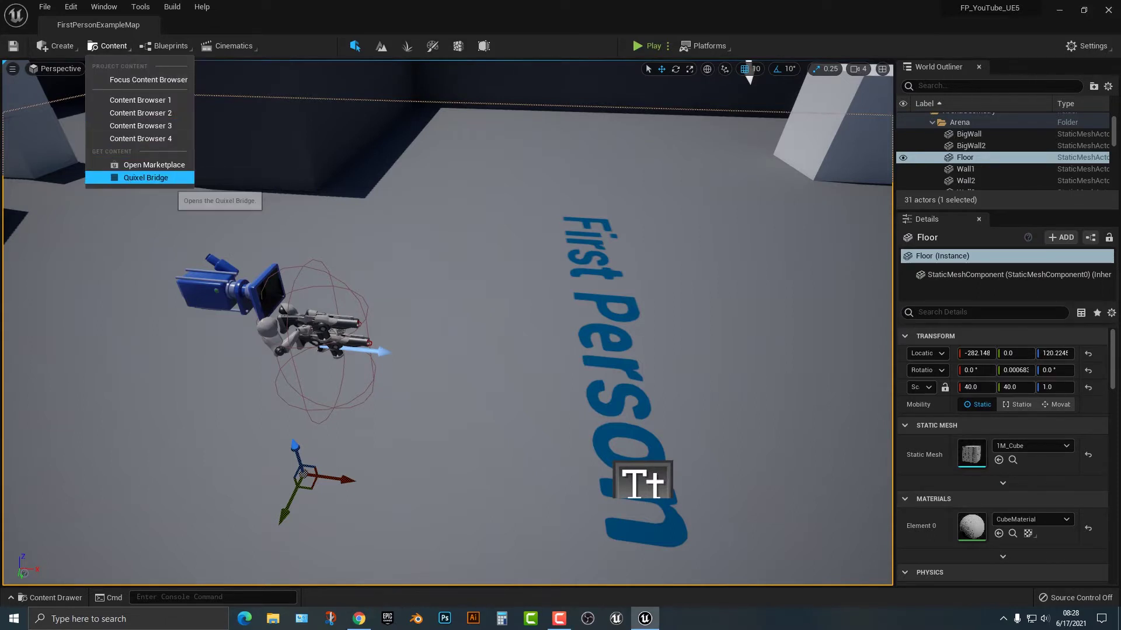
Launch Quixel Bridge maximized and scroll through its Home page.
click(146, 177)
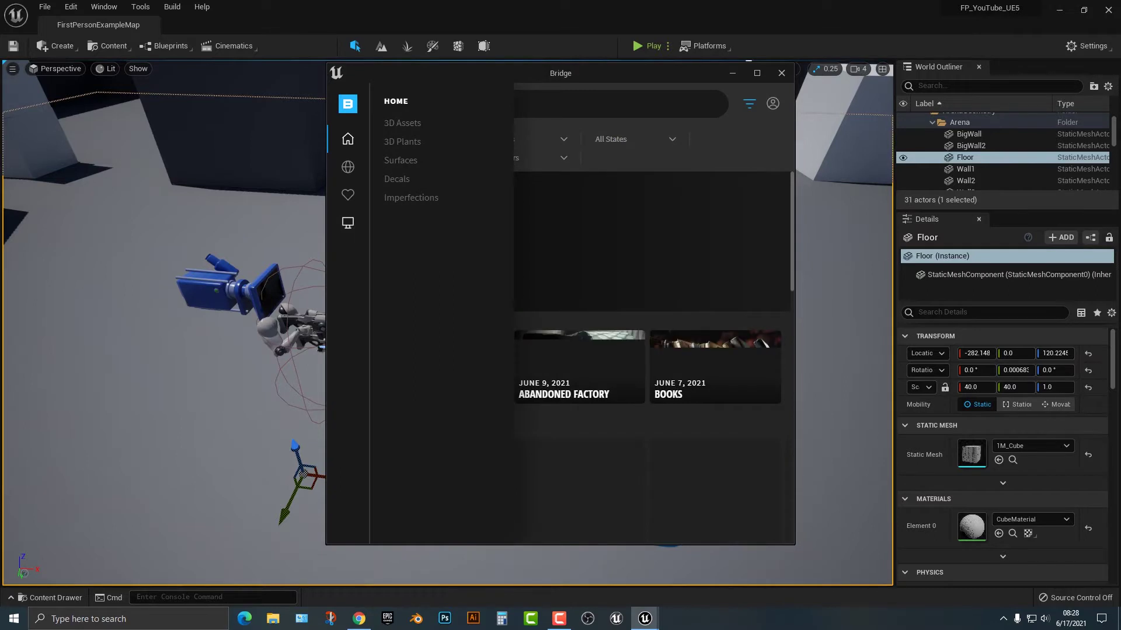
key(super+Up)
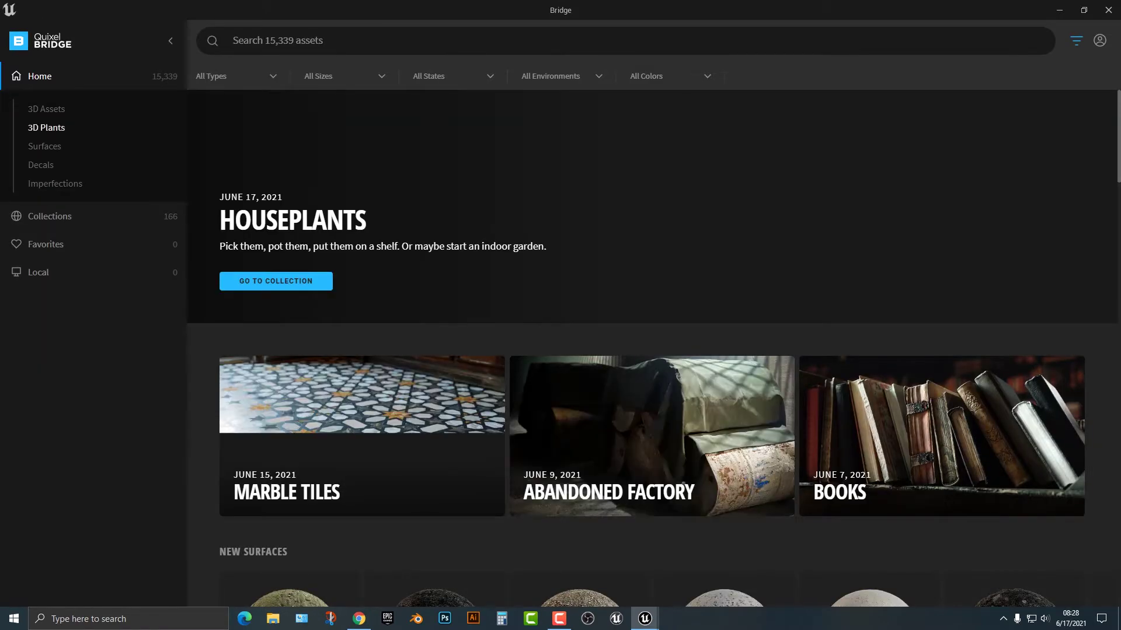
scroll(435, 233, down, 10)
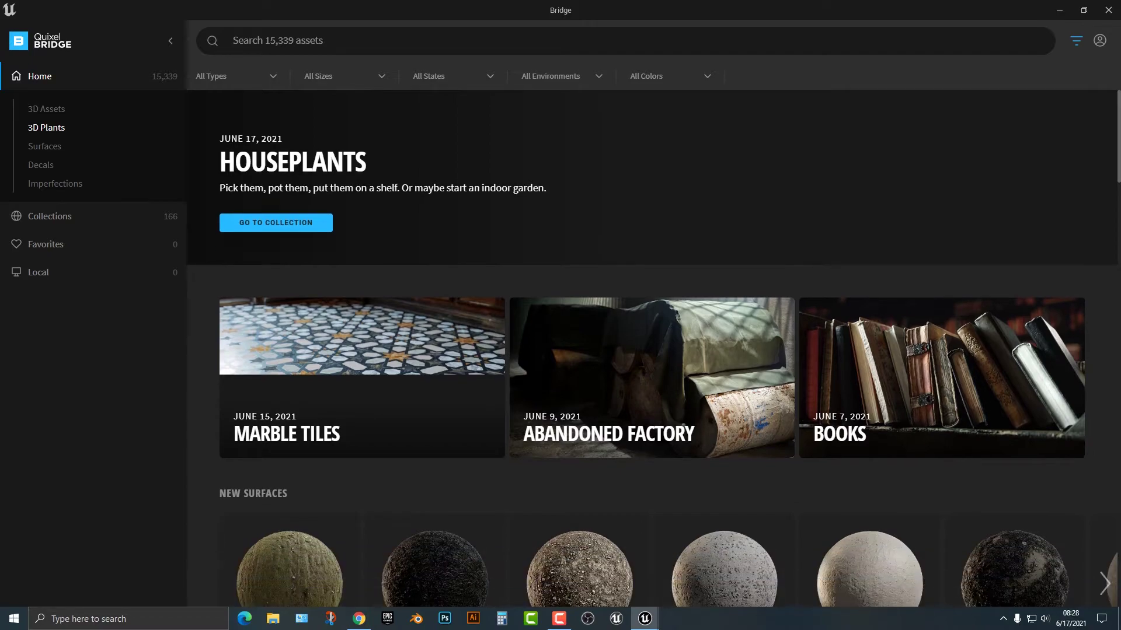
scroll(560, 350, down, 5)
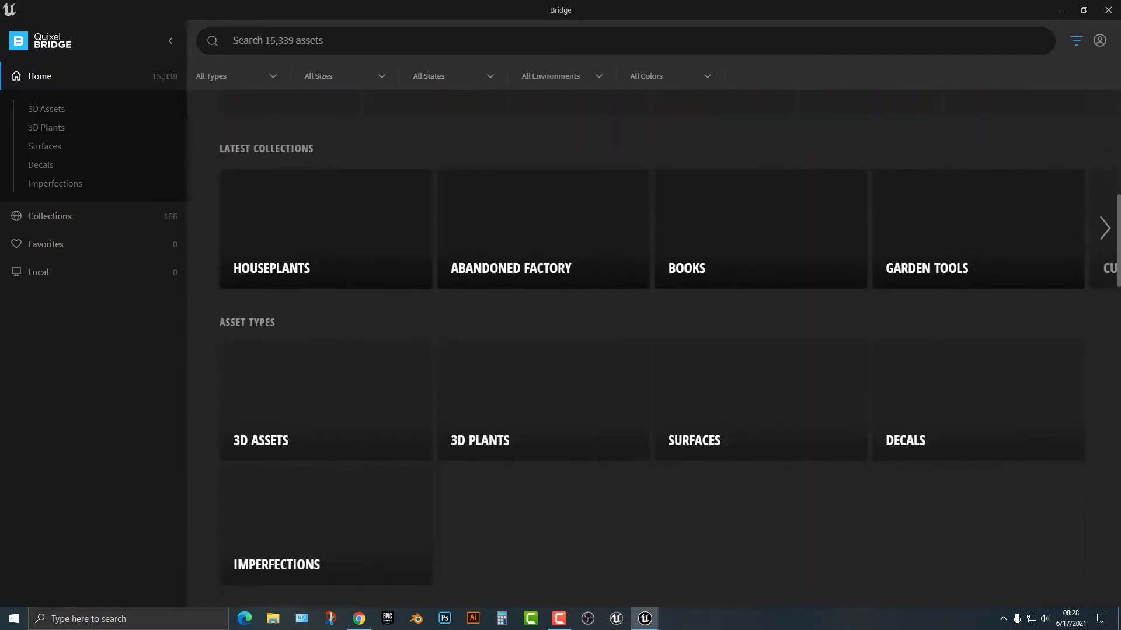
scroll(653, 350, up, 5)
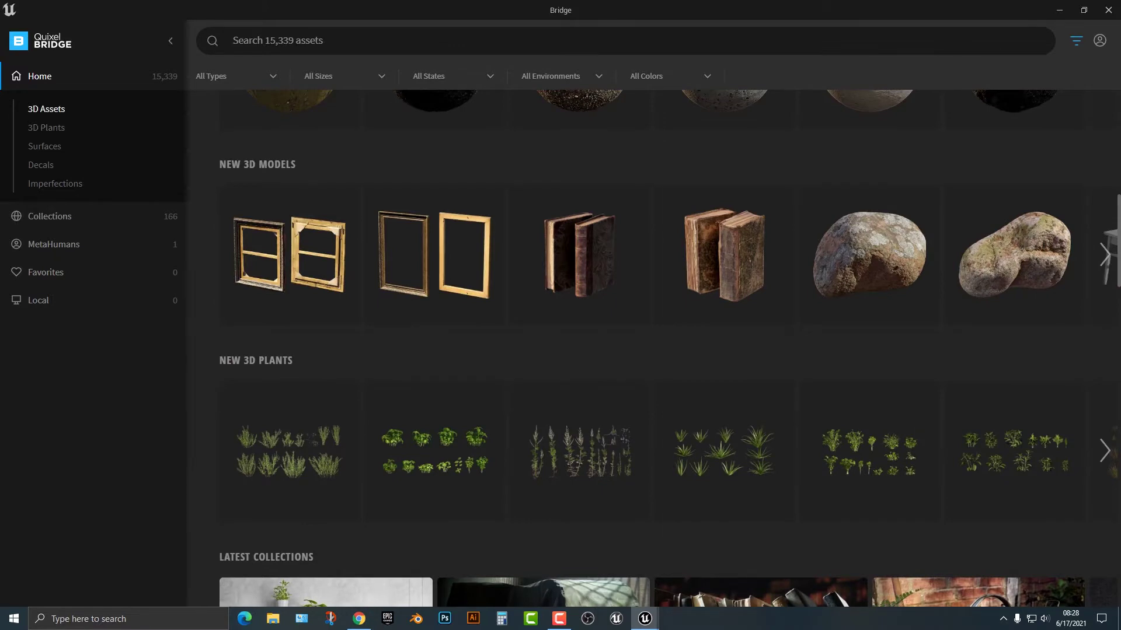
Browse the 3D Assets and MetaHumans pages, ending on 3D Assets.
click(46, 108)
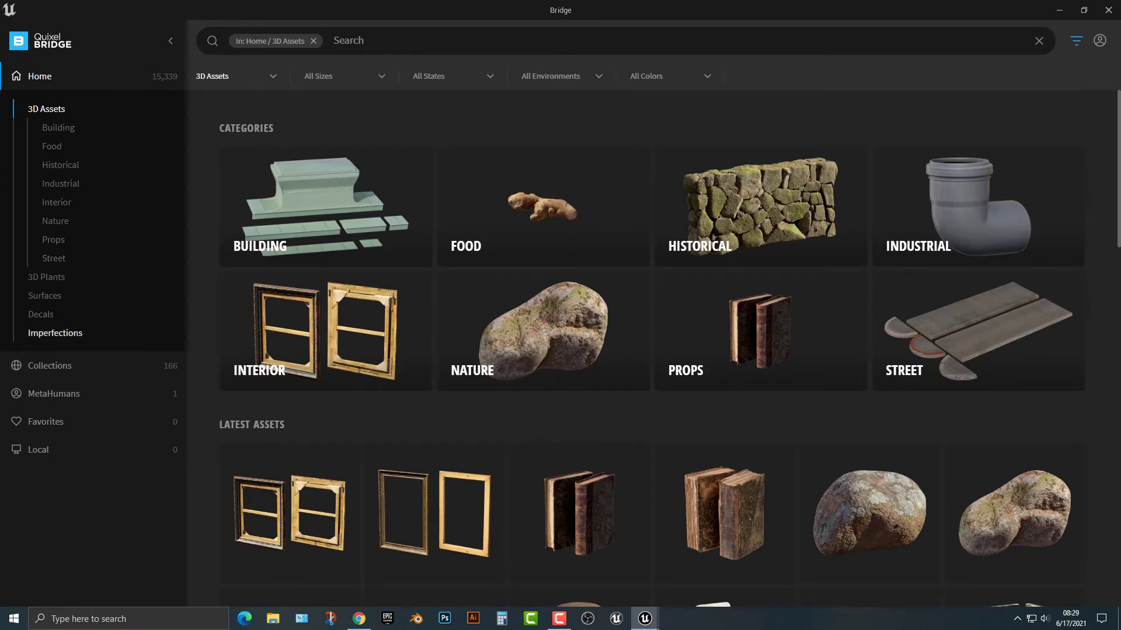
click(53, 393)
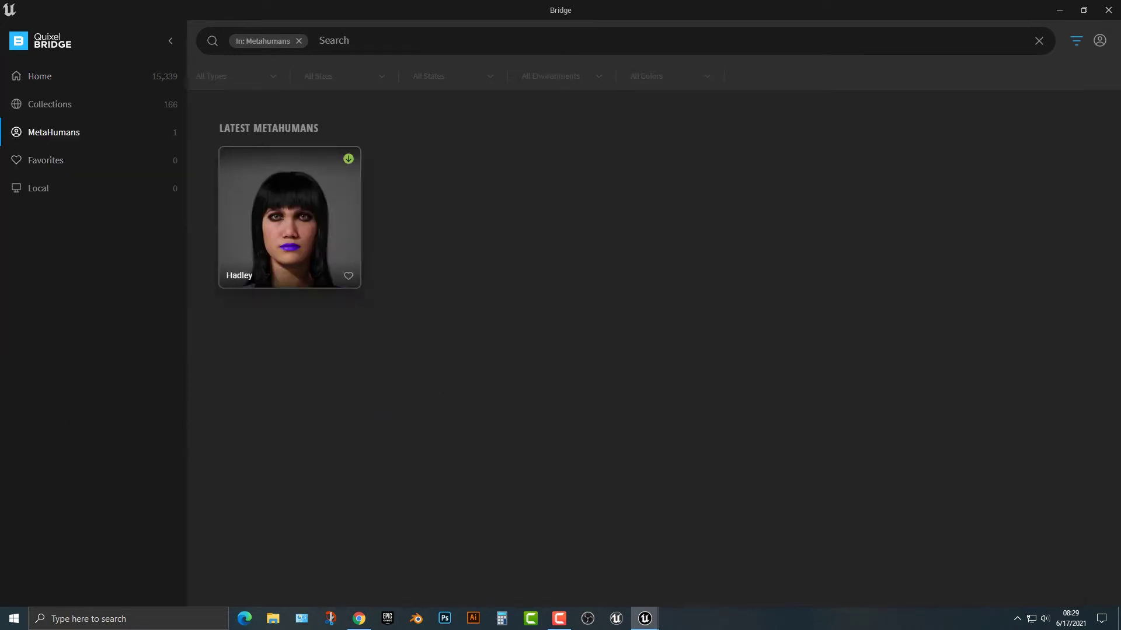
click(39, 75)
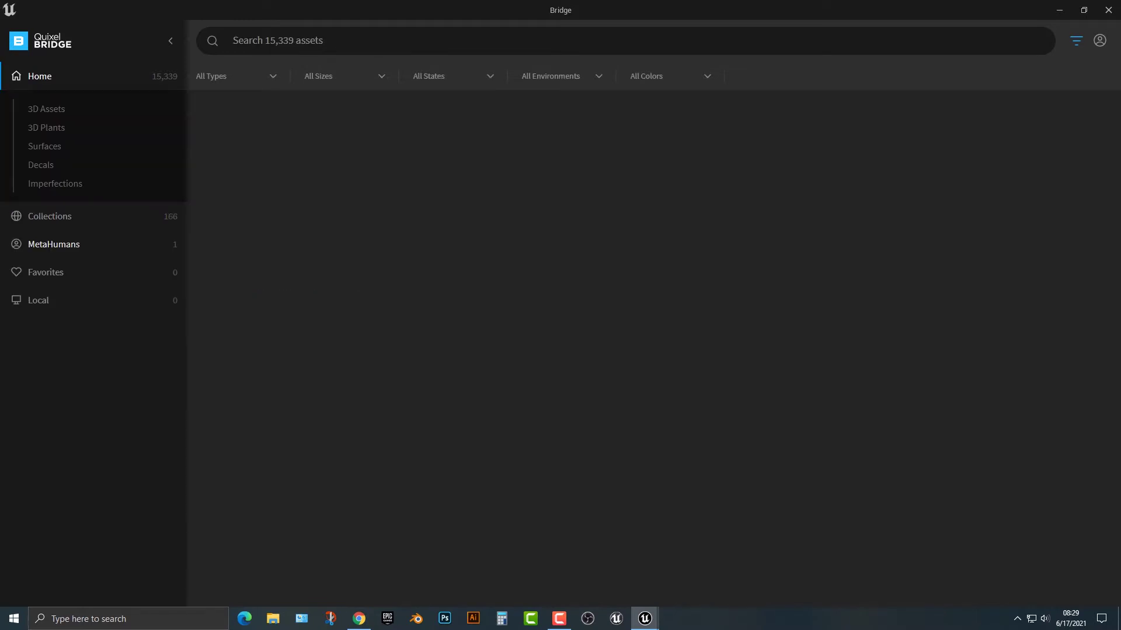
click(46, 108)
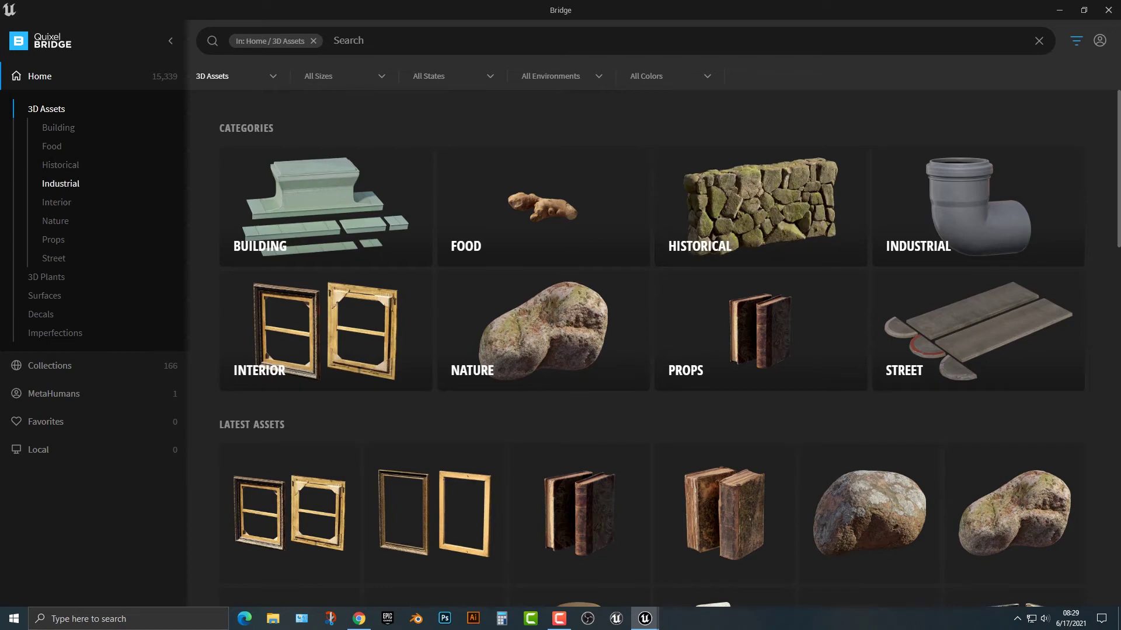
View Industrial 3D categories, then browse Collections > Environment > Historic, including Wild West.
click(61, 184)
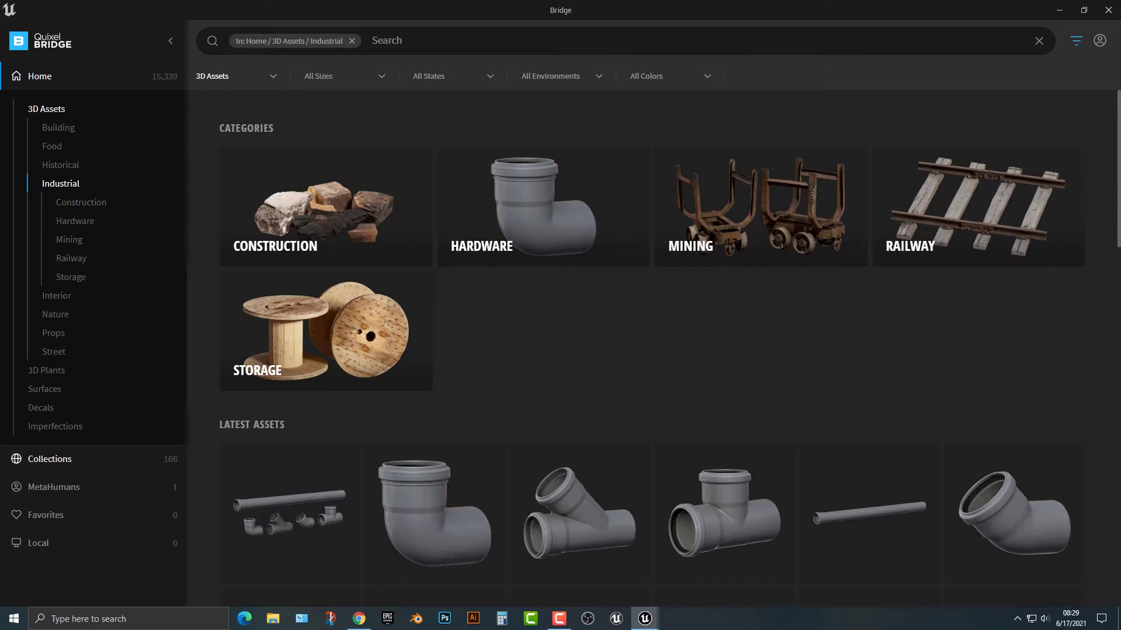
click(49, 459)
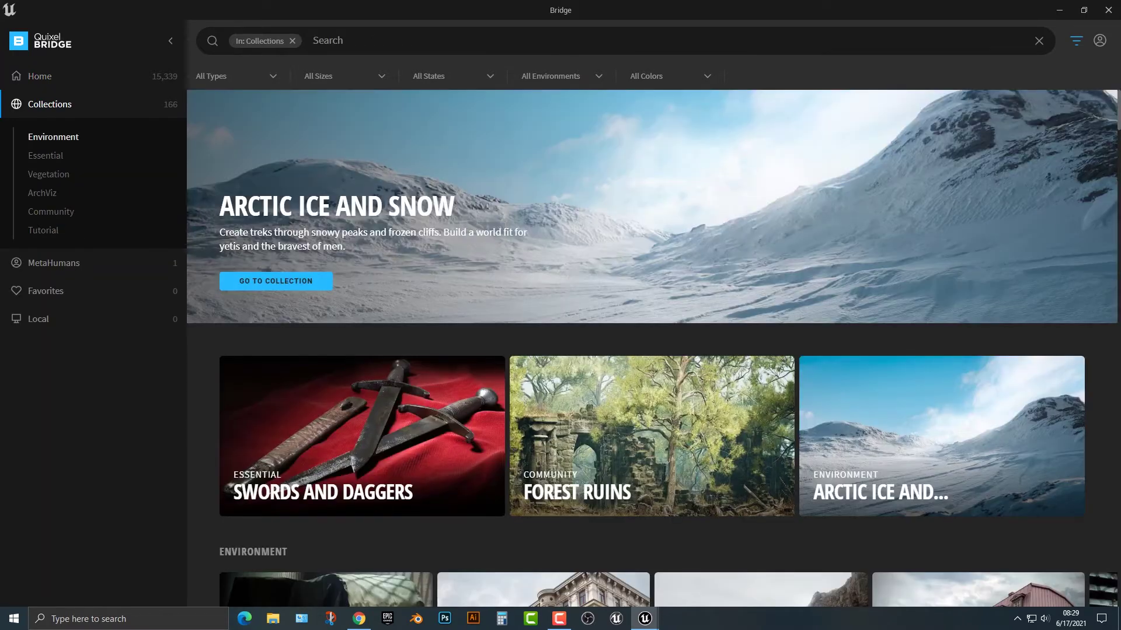
click(53, 136)
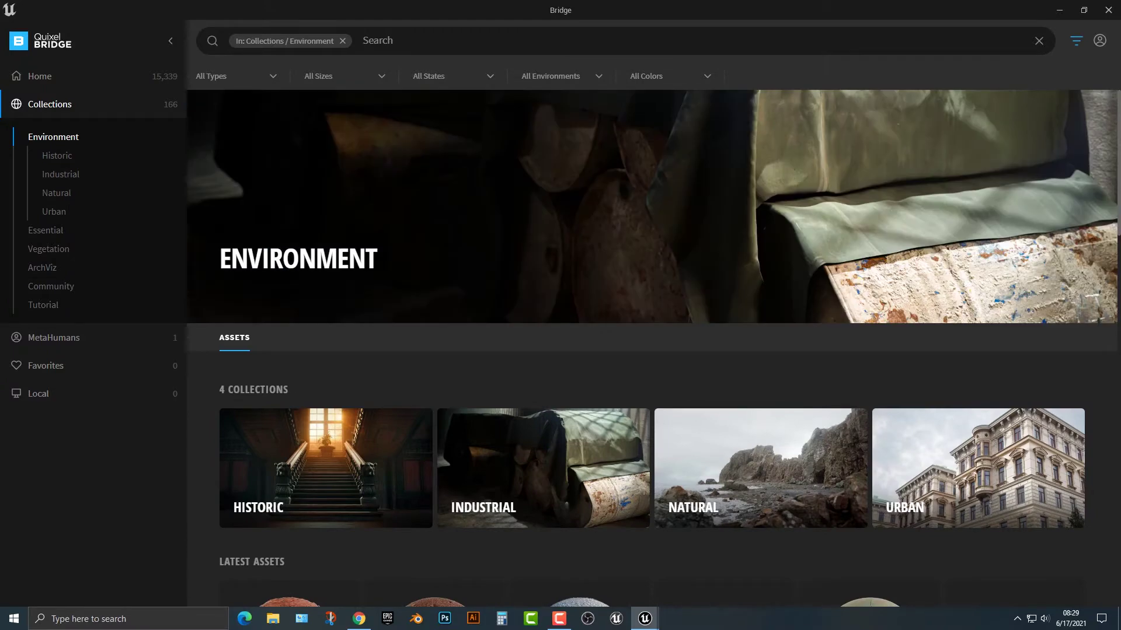
click(57, 156)
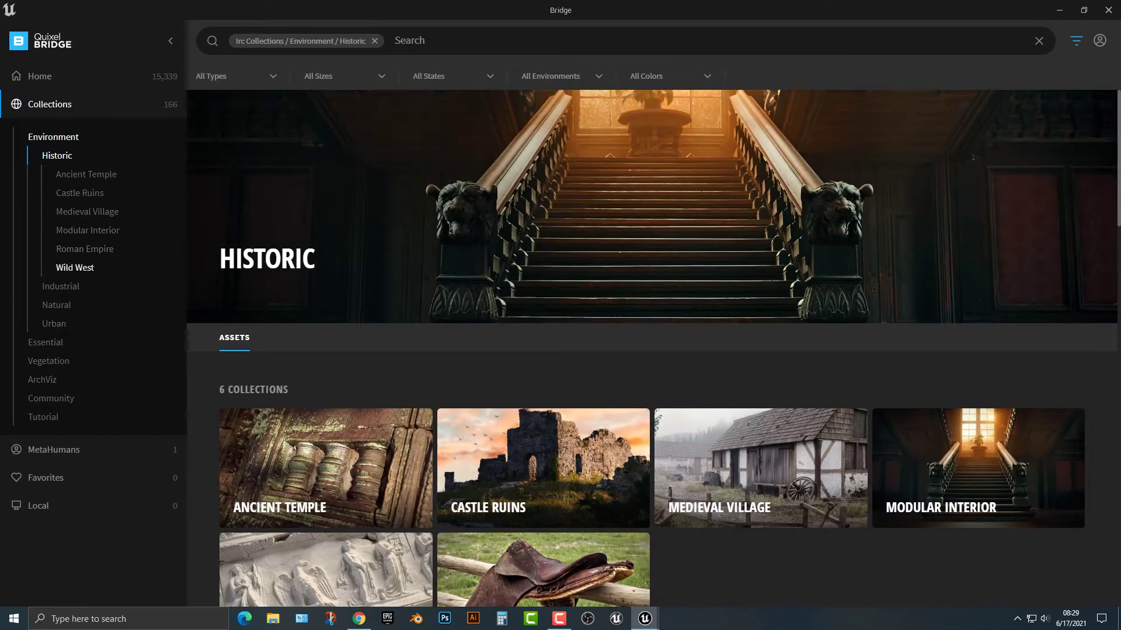
click(74, 267)
click(57, 155)
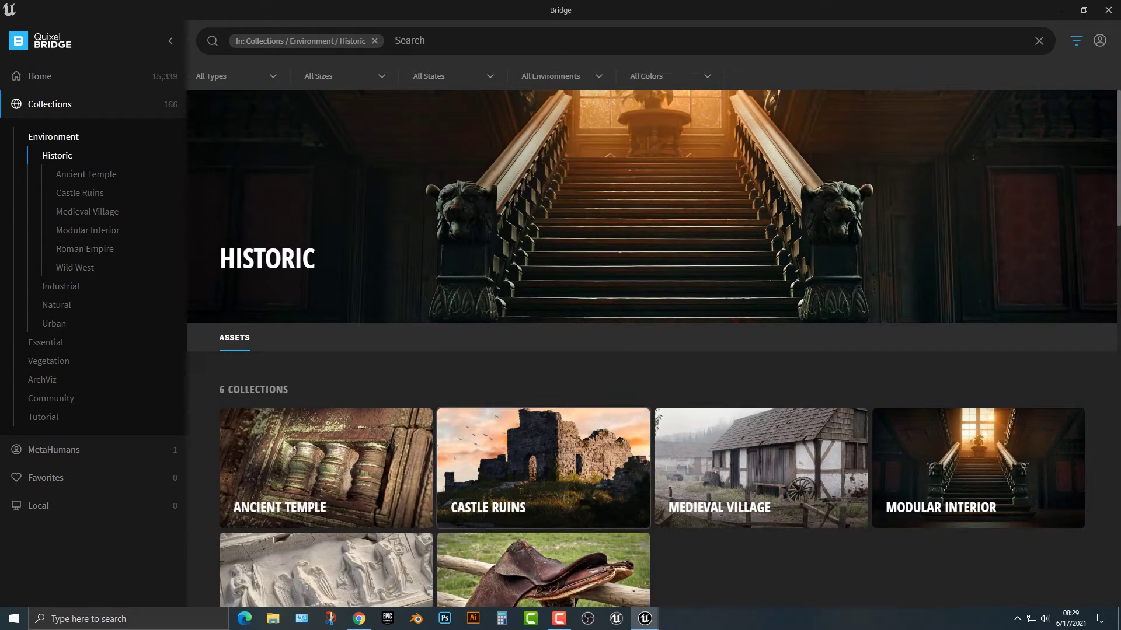
scroll(543, 467, down, 4)
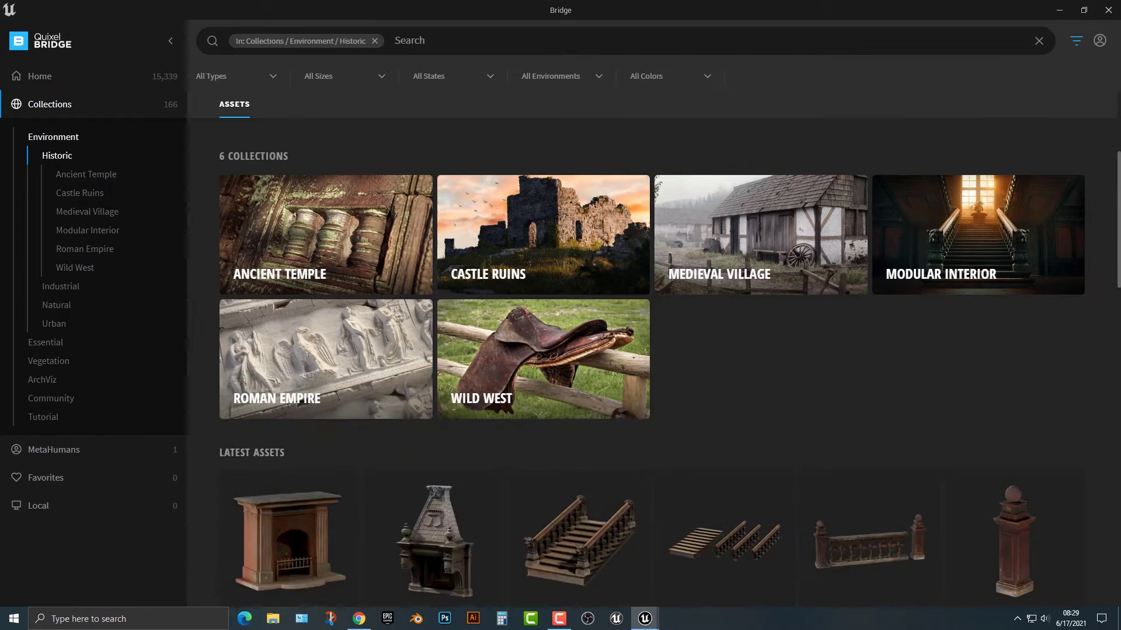
scroll(578, 467, down, 3)
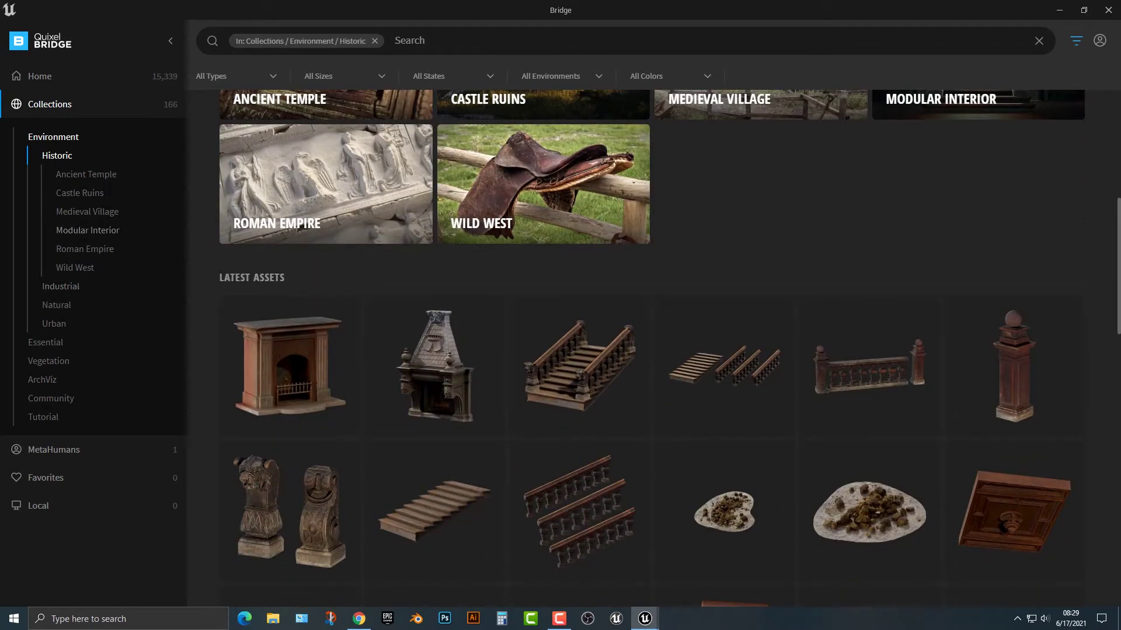
Open Industrial > Abandoned Factory and inspect the Tarp and Rubber Cable Jacket surfaces.
click(60, 286)
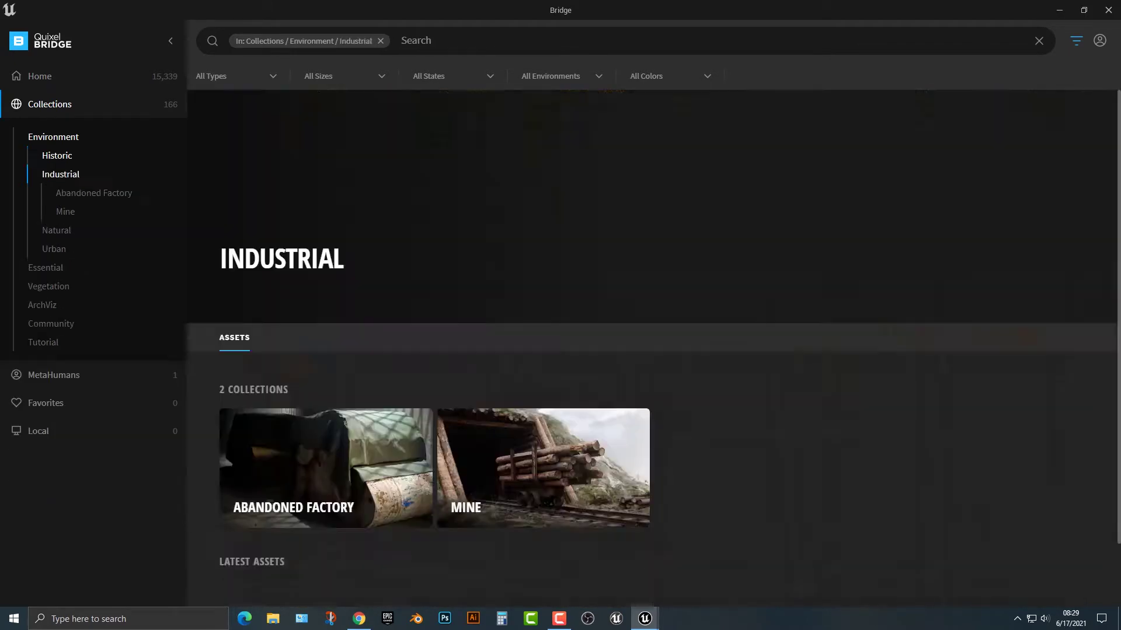
click(93, 192)
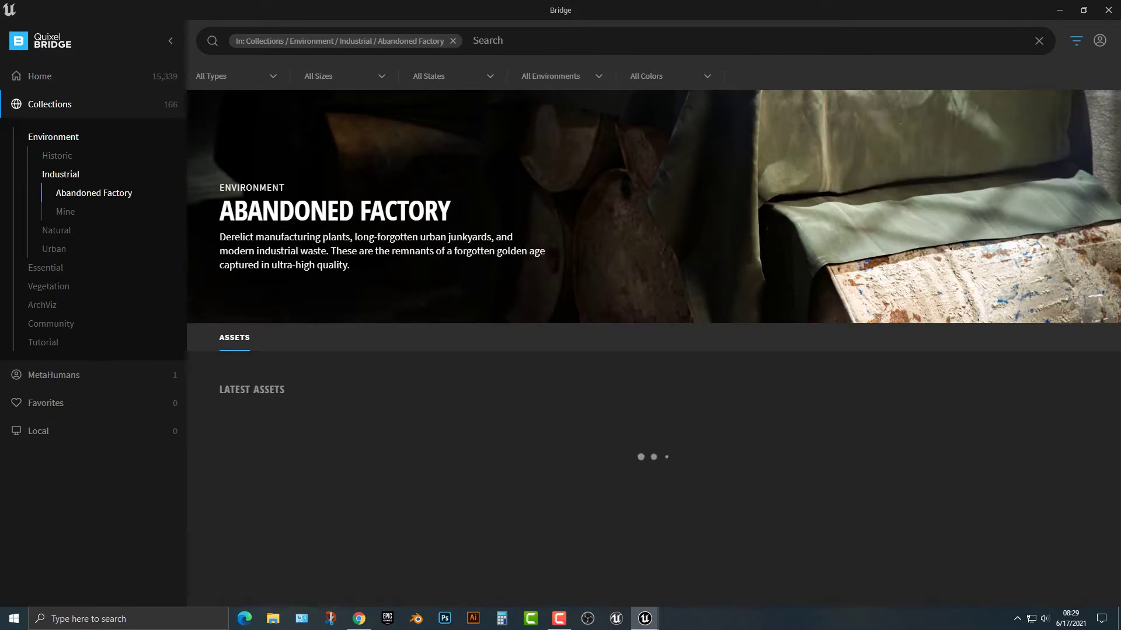
scroll(435, 275, down, 5)
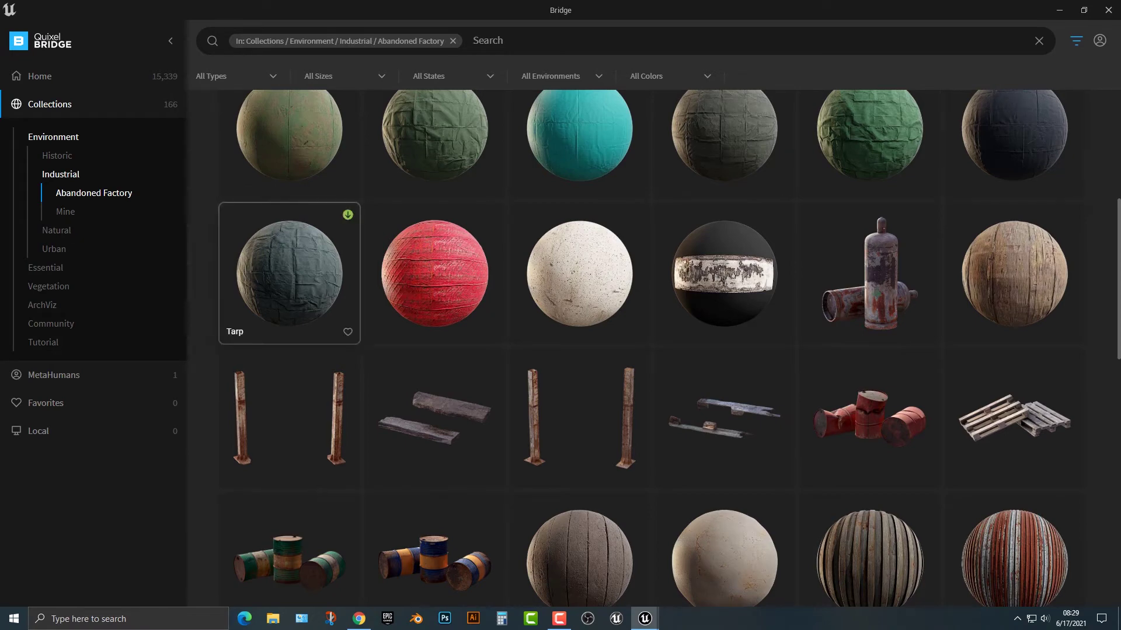
click(289, 271)
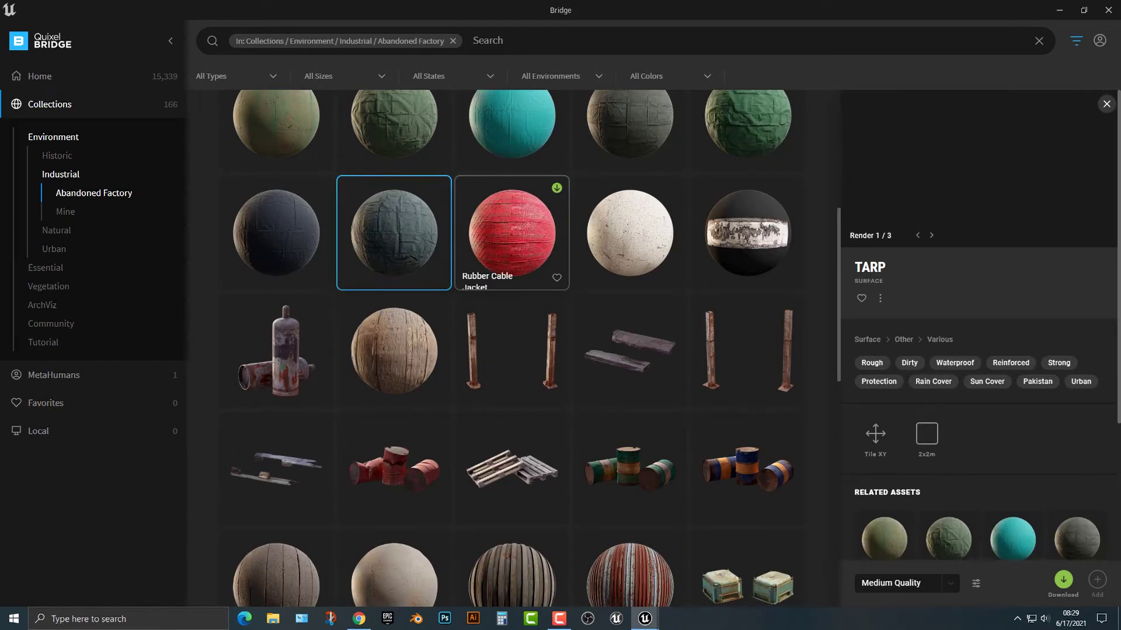
click(511, 234)
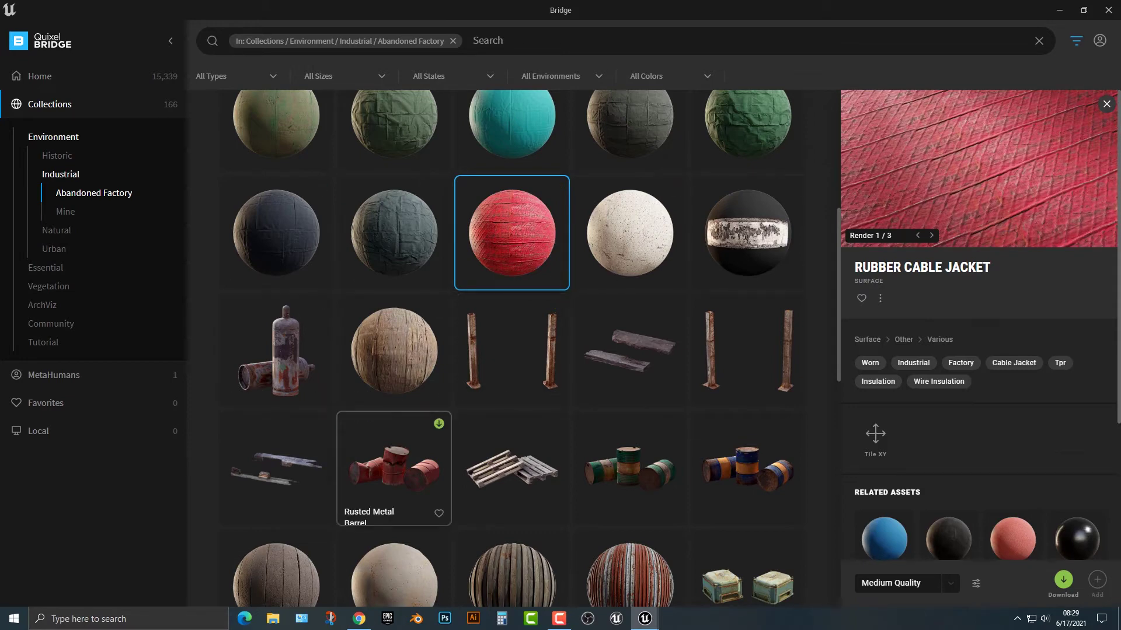
Compare the red, green and blue-orange Rusted Metal Barrel variants.
click(747, 467)
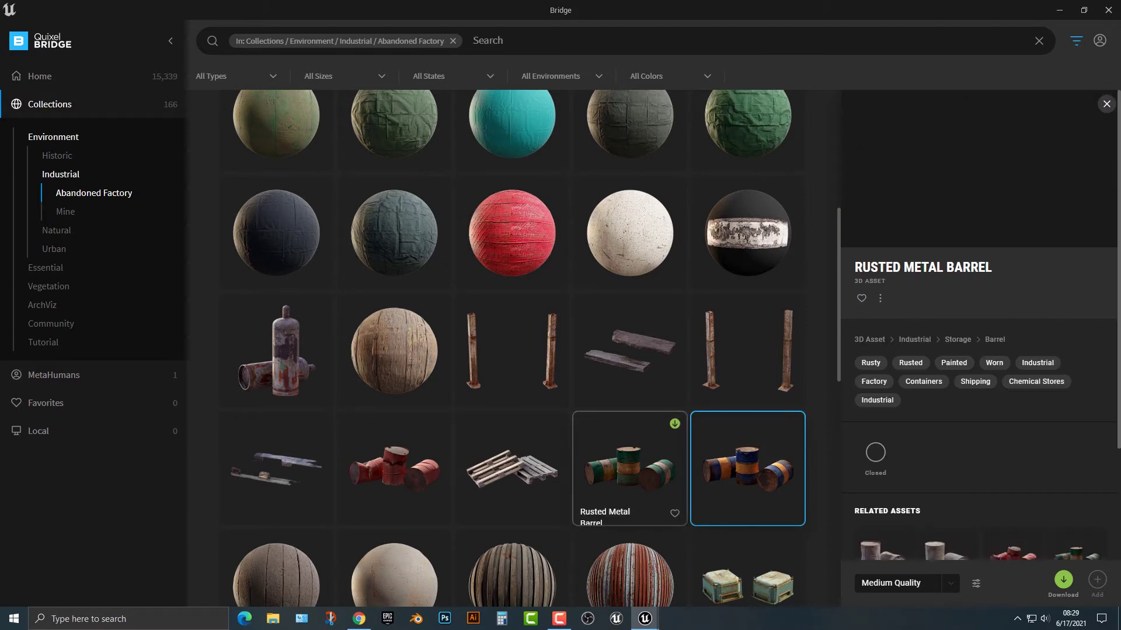
click(394, 467)
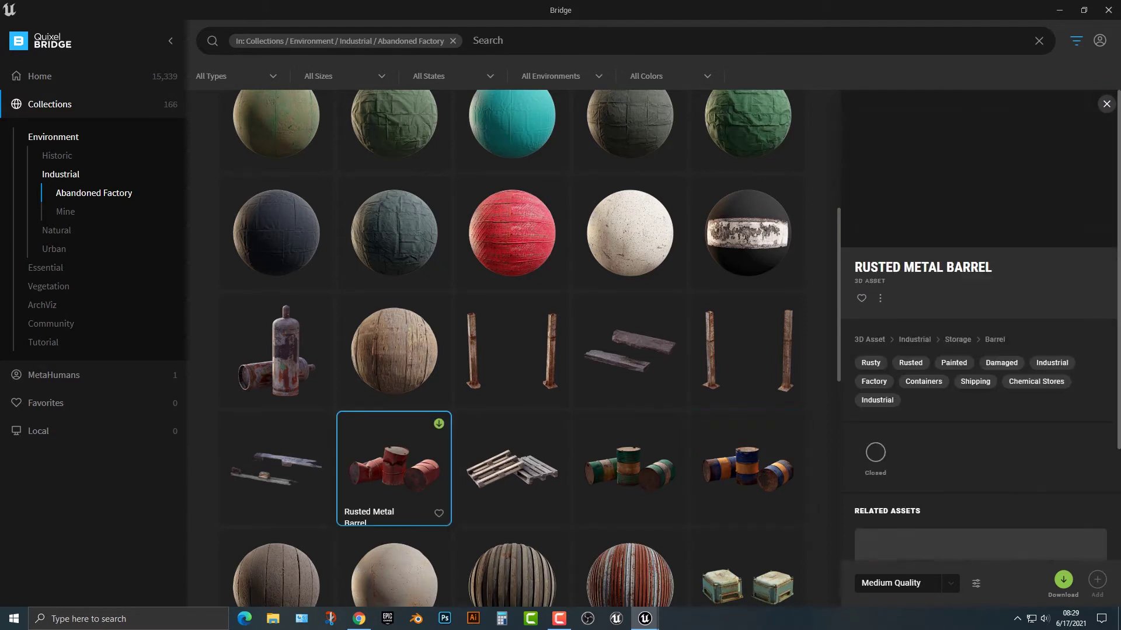
ctrl+click(629, 467)
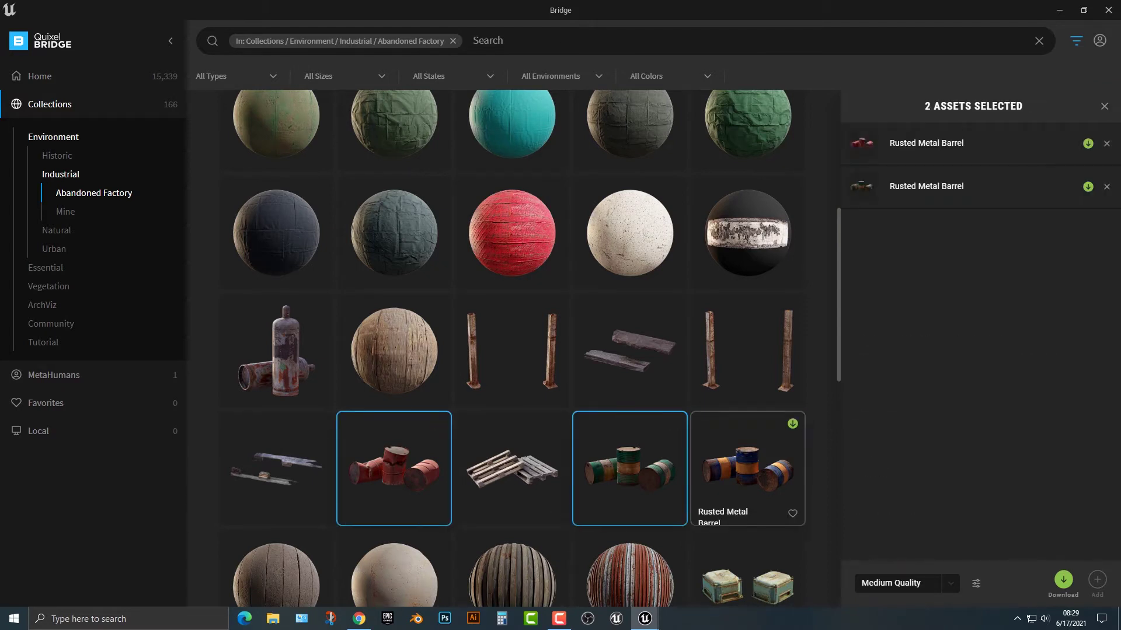
click(630, 466)
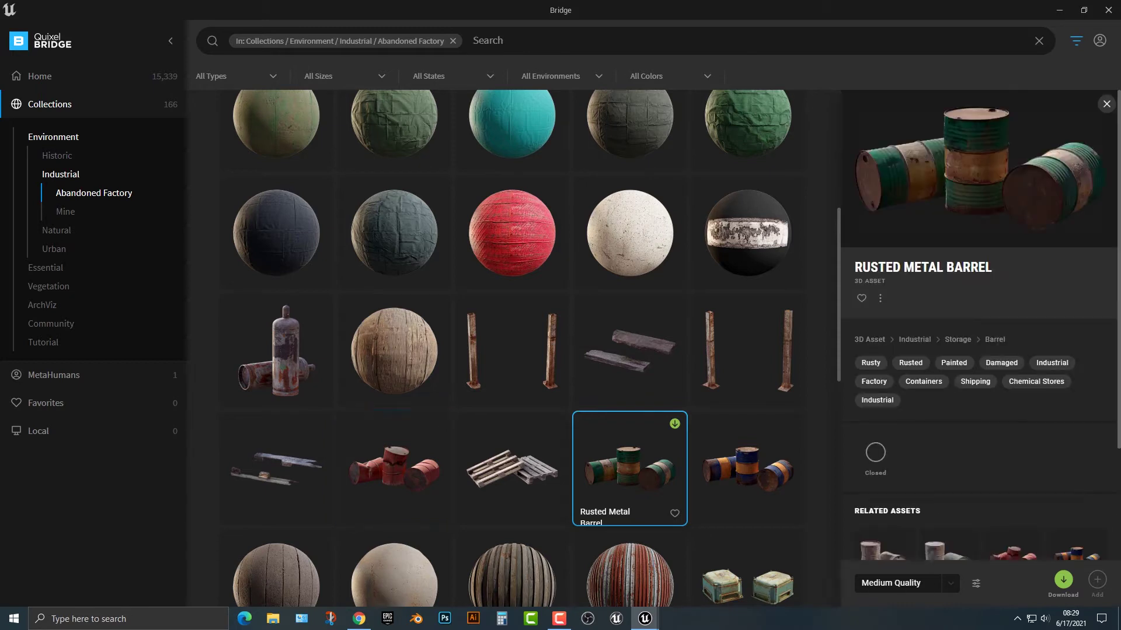
click(394, 467)
click(629, 467)
click(747, 467)
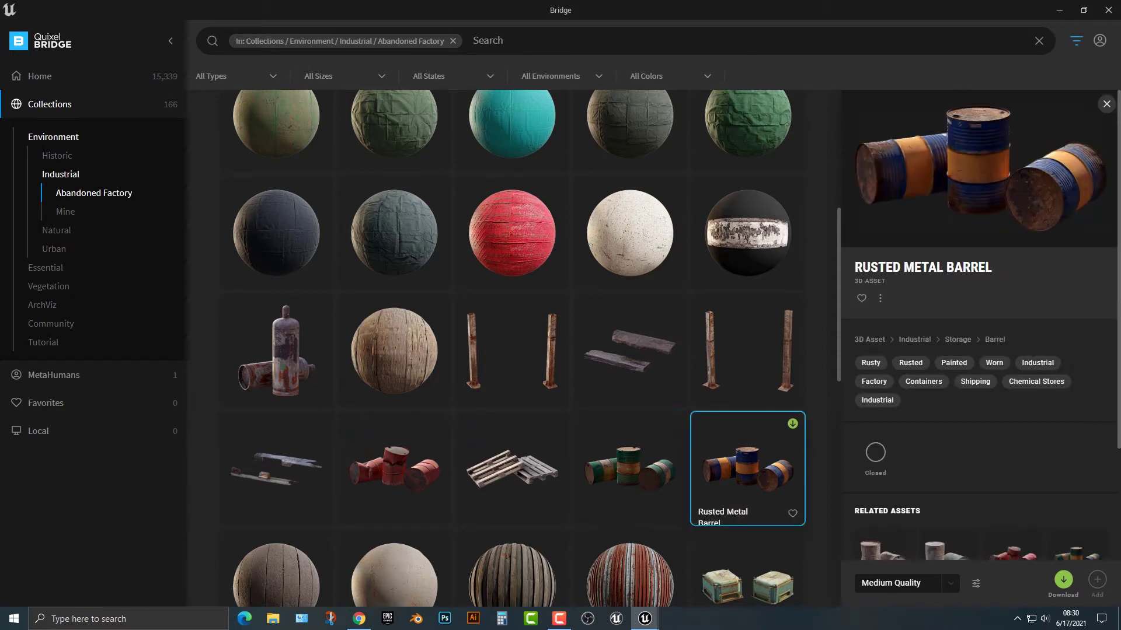
scroll(747, 467, down, 3)
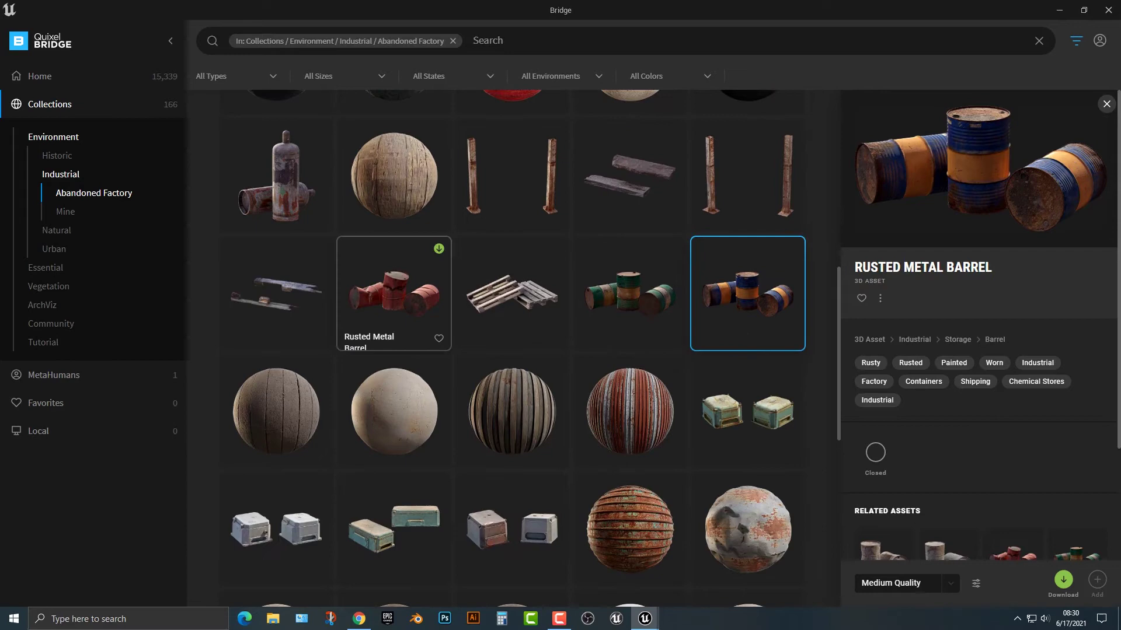
click(393, 292)
Preview Worn Wooden Table Top, Rusted Painted Metal, Concrete Floor, Concrete Slabs and Cinder Blocks Wall.
click(277, 408)
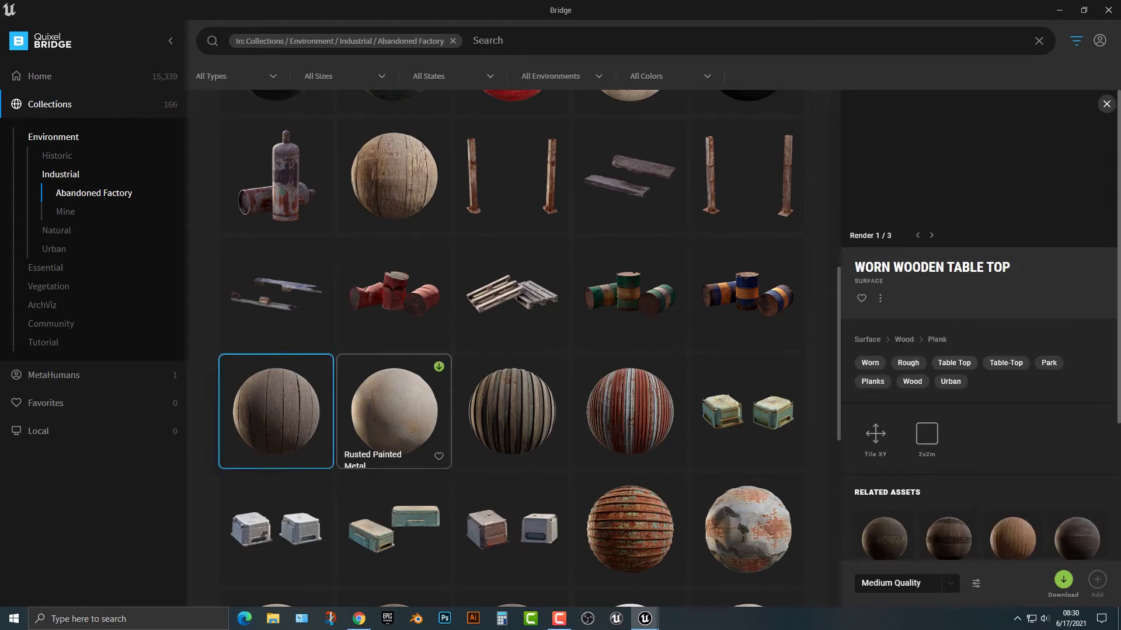
click(394, 408)
scroll(512, 379, down, 6)
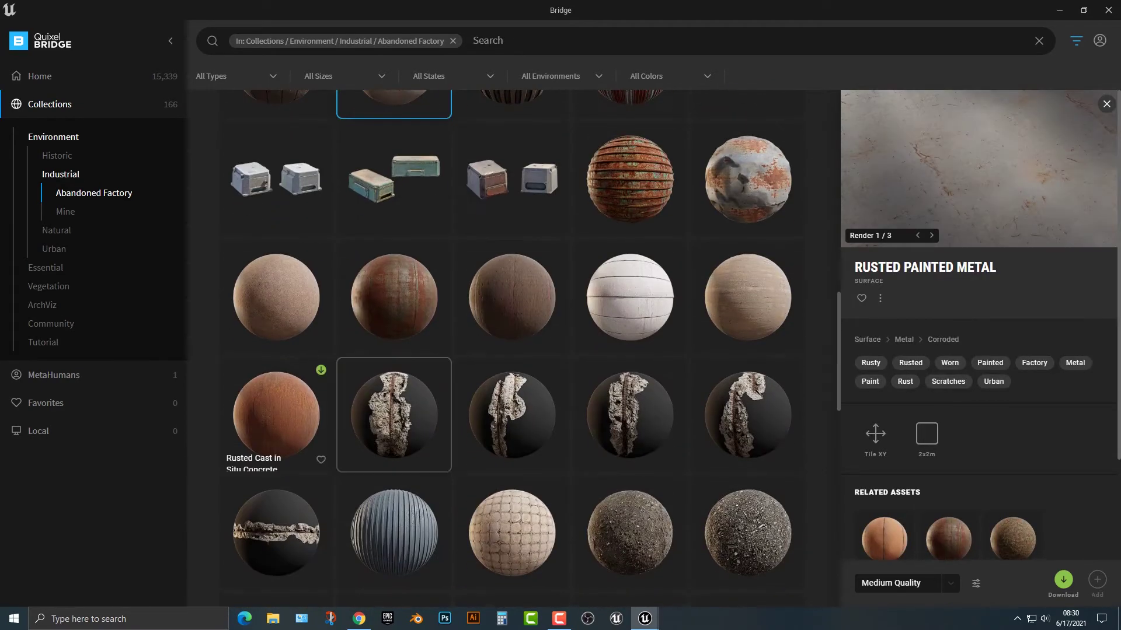
click(276, 296)
click(629, 297)
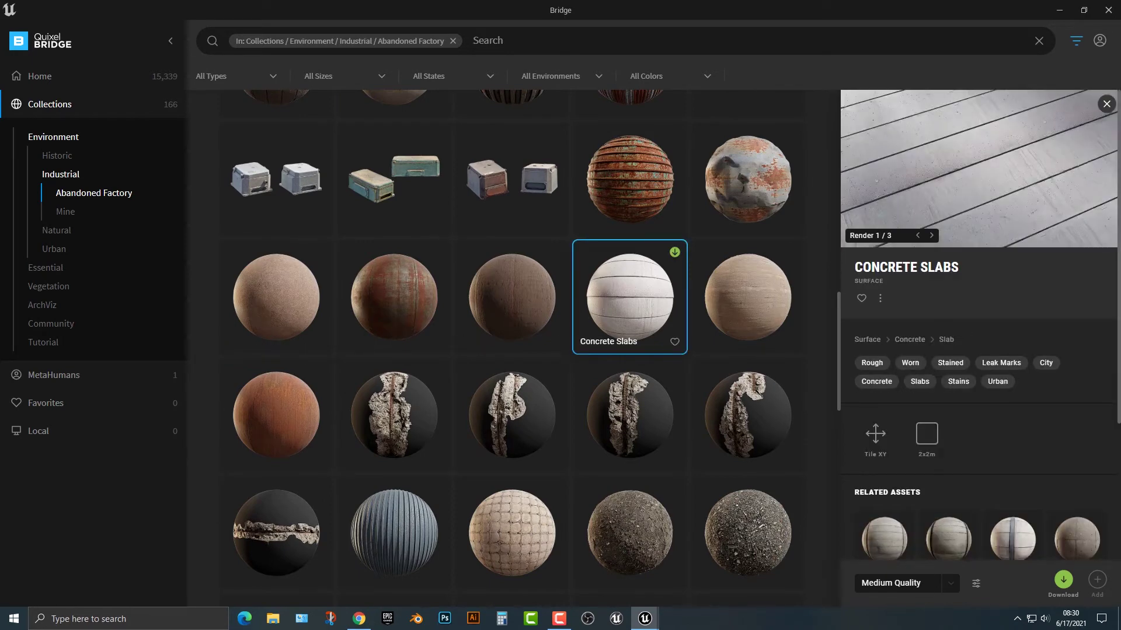
scroll(513, 350, down, 4)
click(276, 417)
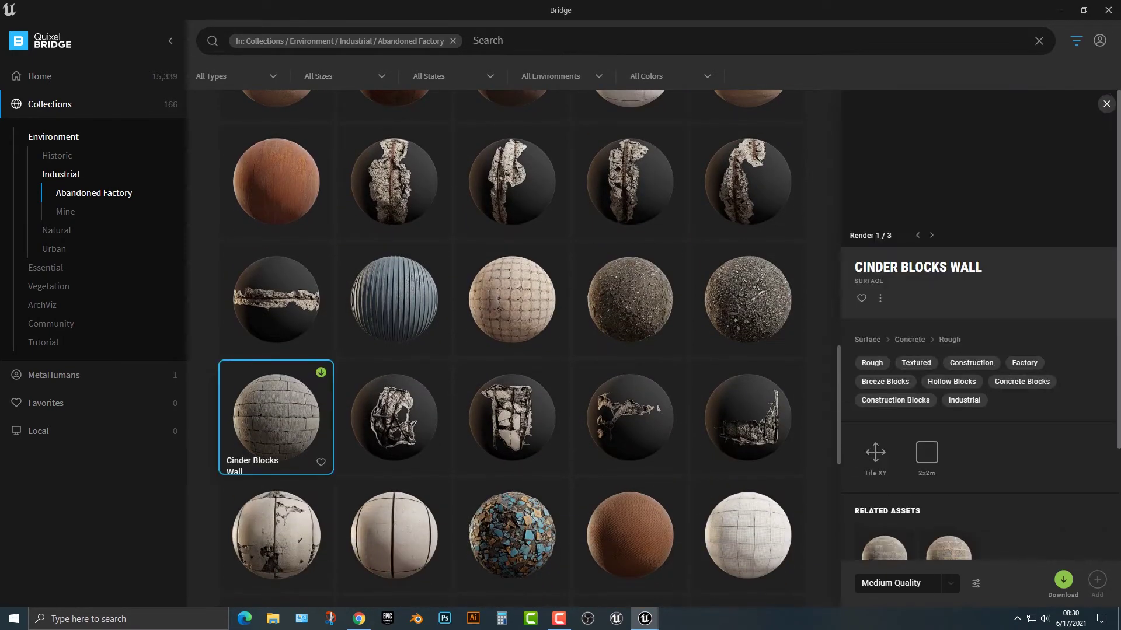
scroll(394, 292, down, 10)
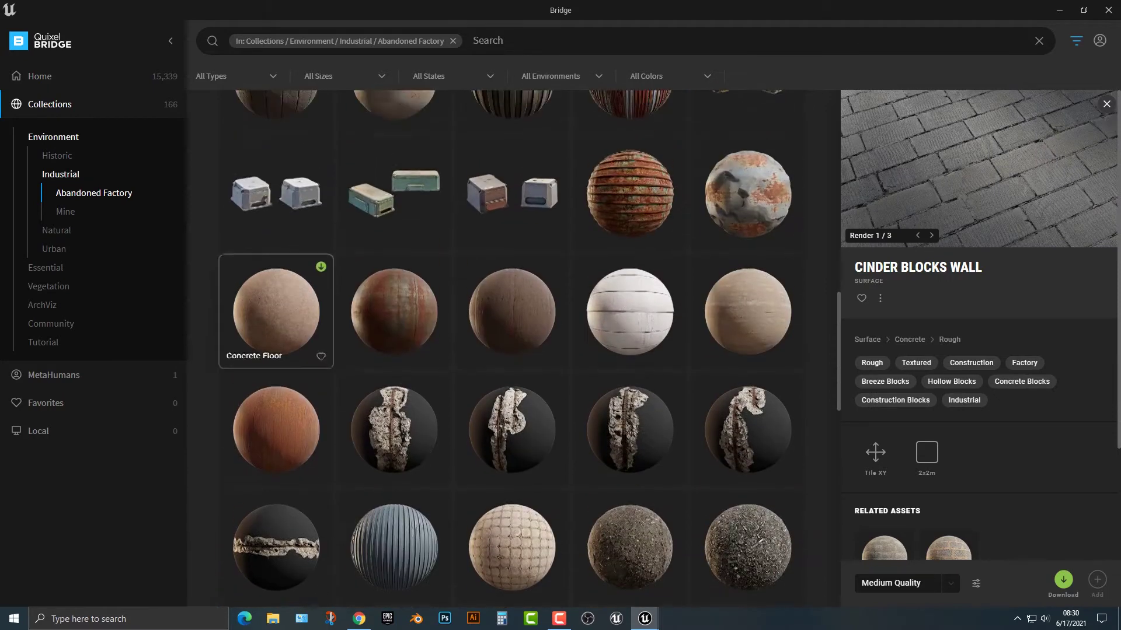
Multi-select all three barrel variants, Concrete Floor and Cinder Blocks Wall.
click(394, 408)
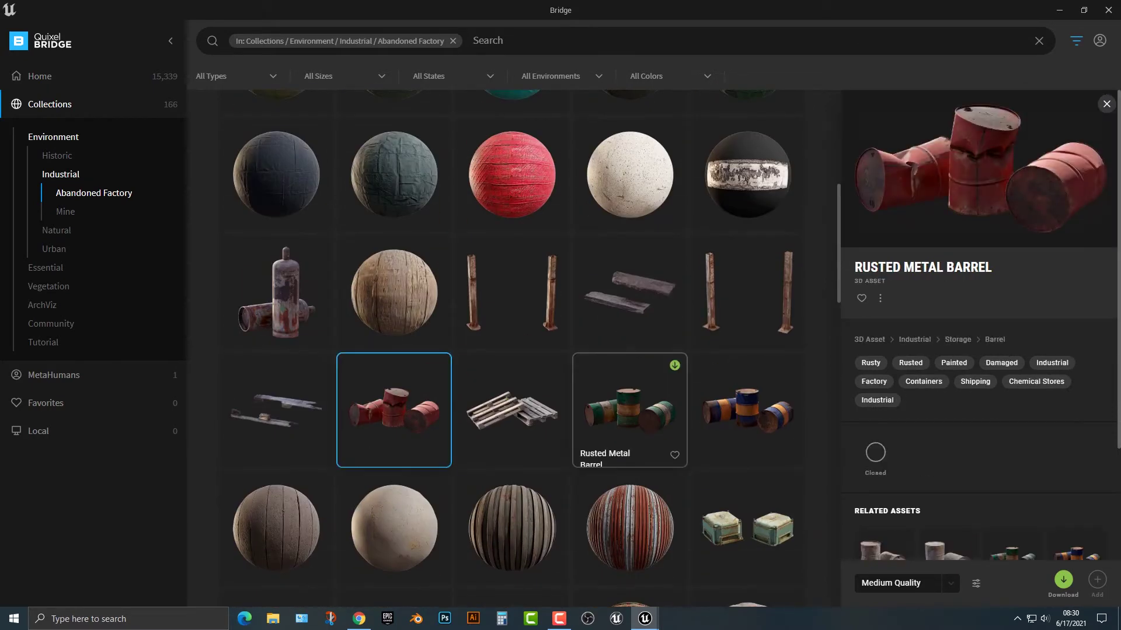
click(629, 408)
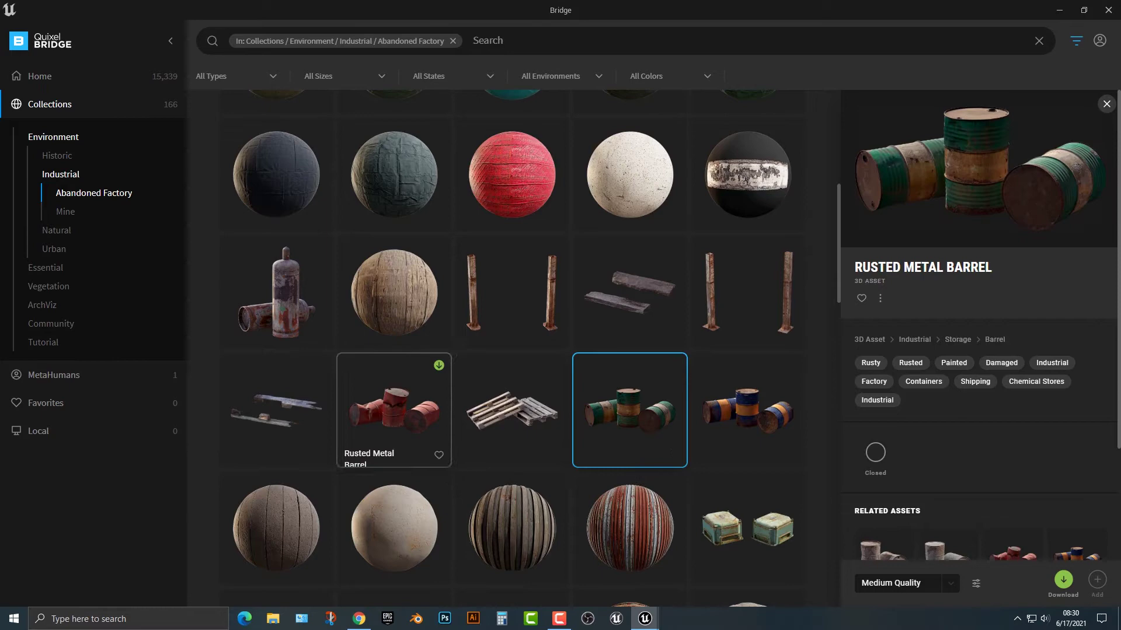
click(394, 409)
ctrl+click(629, 409)
ctrl+click(747, 409)
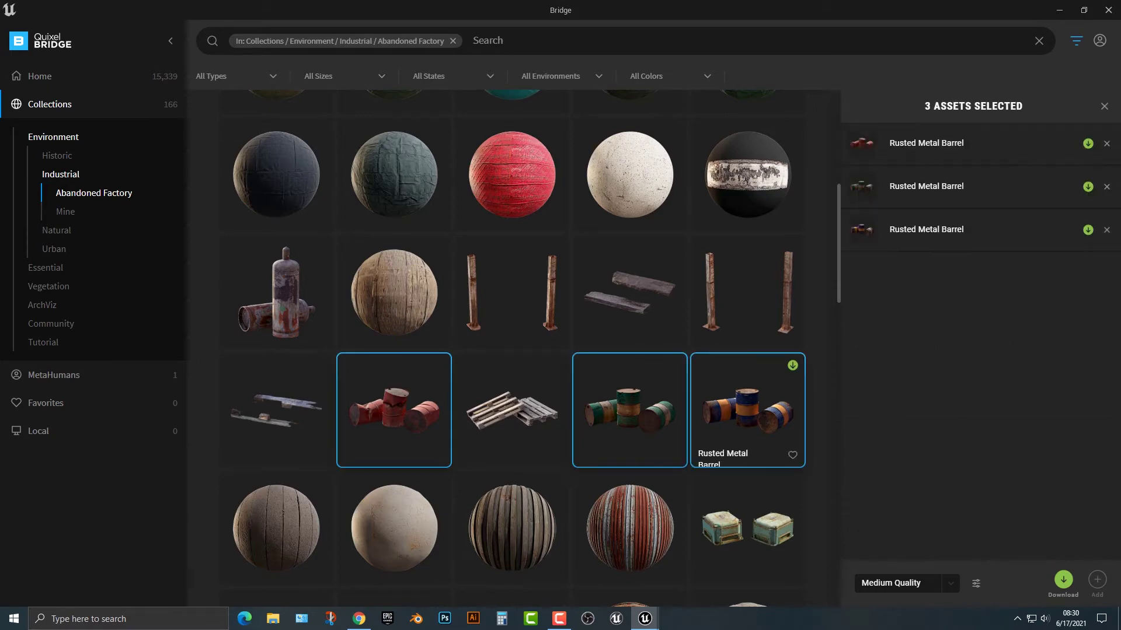
scroll(630, 379, down, 4)
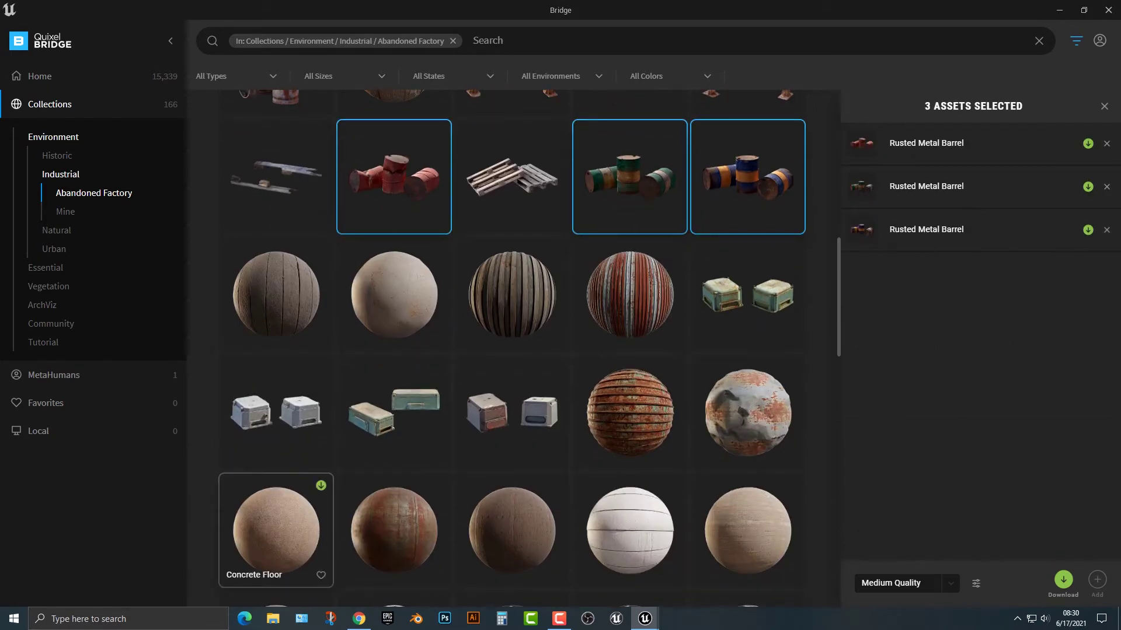
ctrl+click(276, 528)
scroll(394, 501, down, 3)
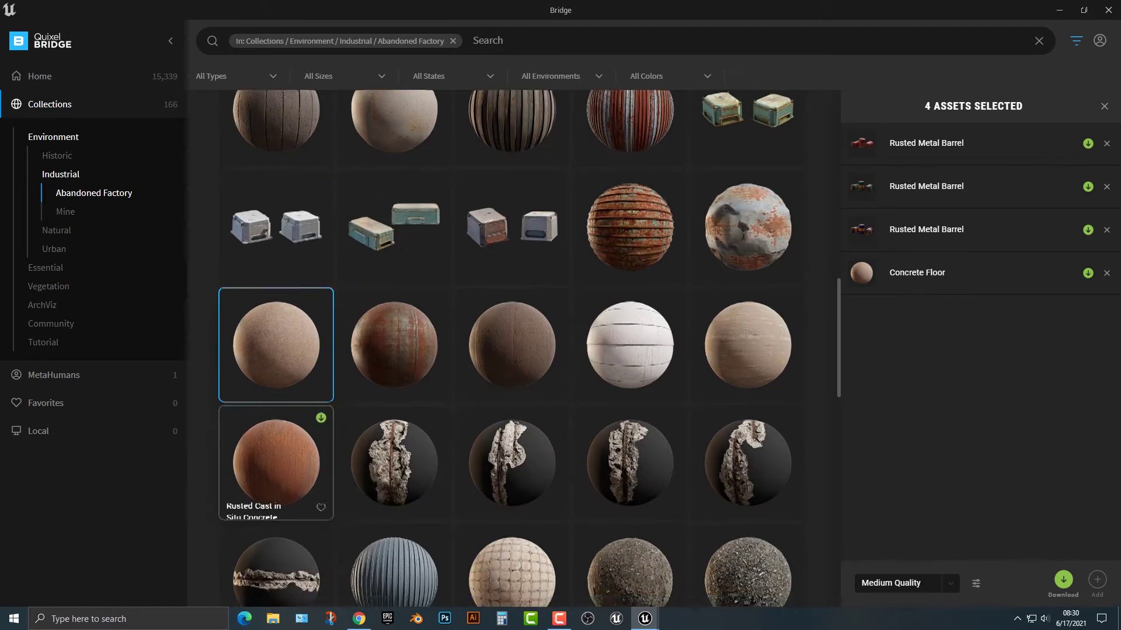
scroll(276, 473, down, 5)
ctrl+click(275, 418)
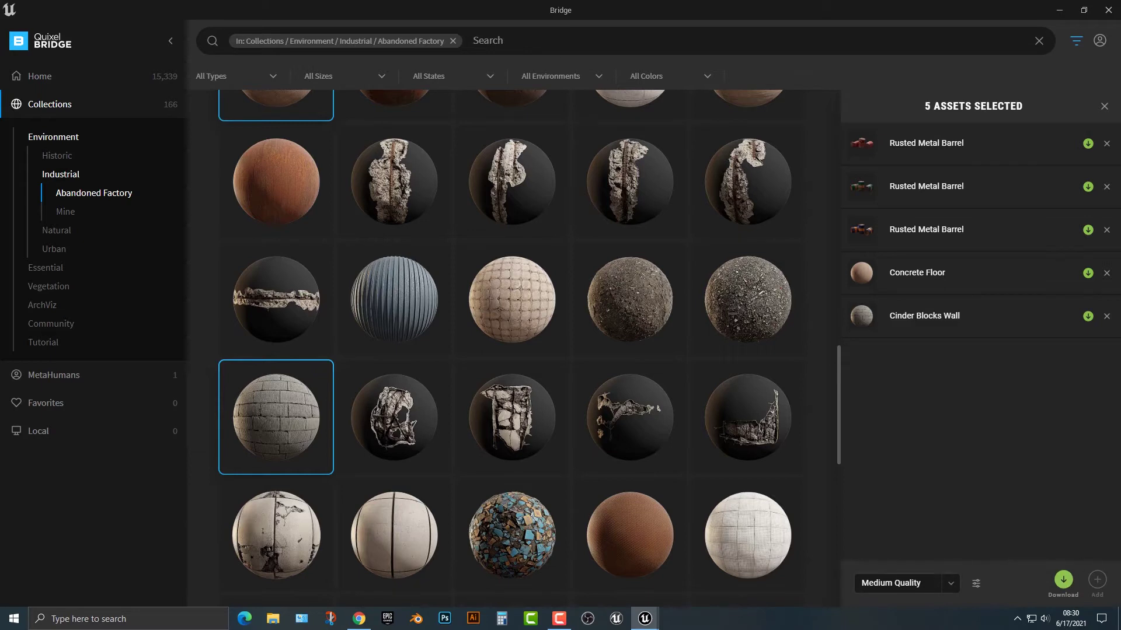
click(906, 583)
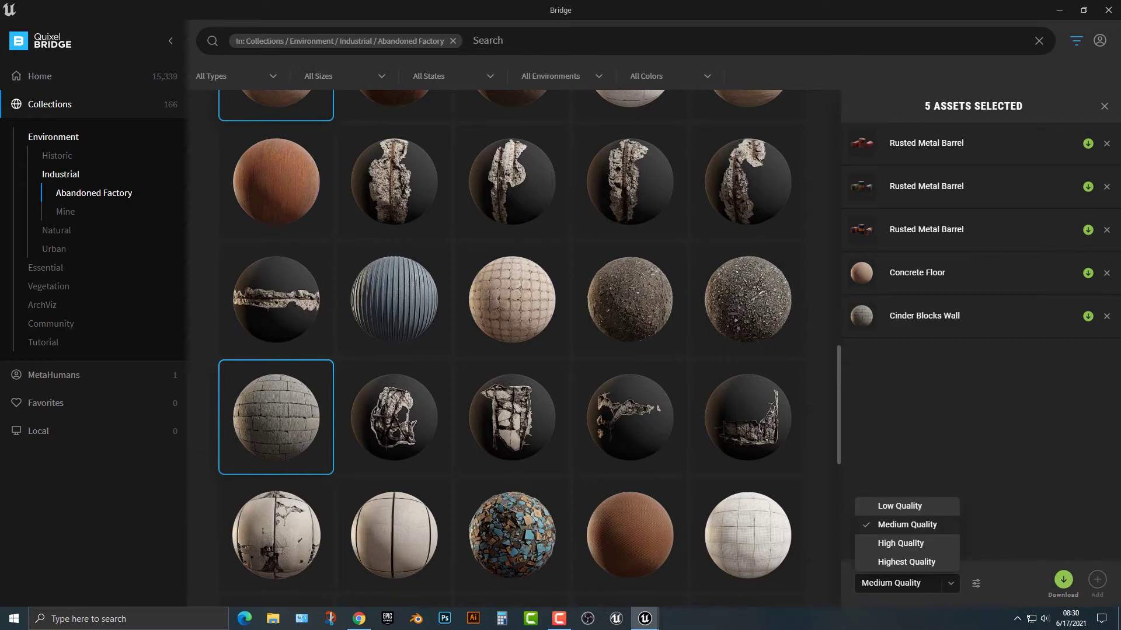
key(Escape)
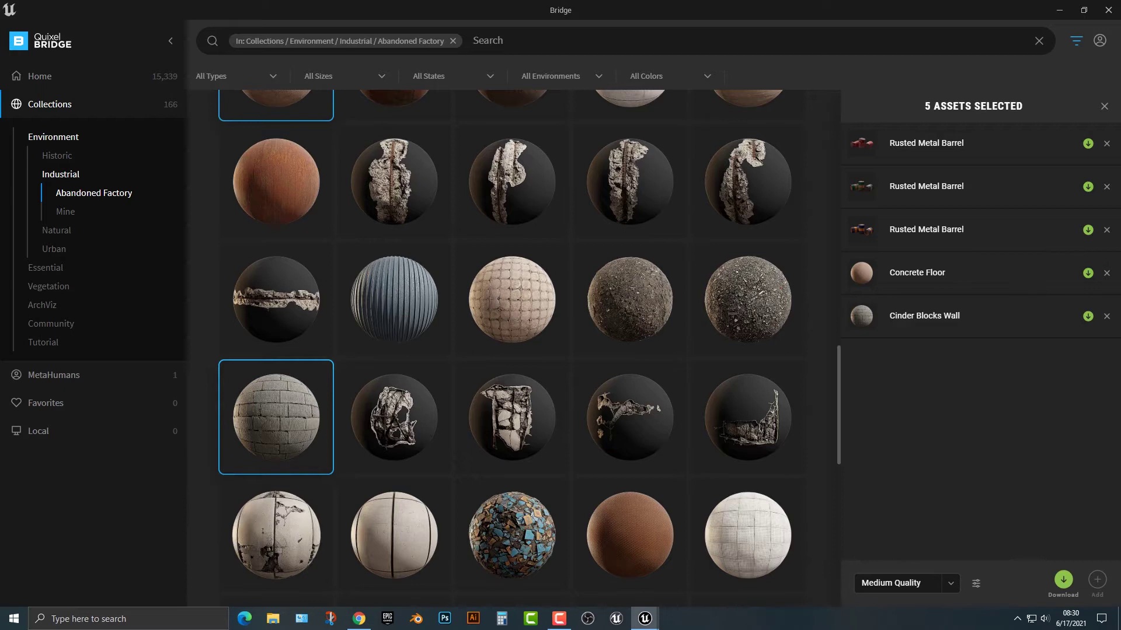
key(Return)
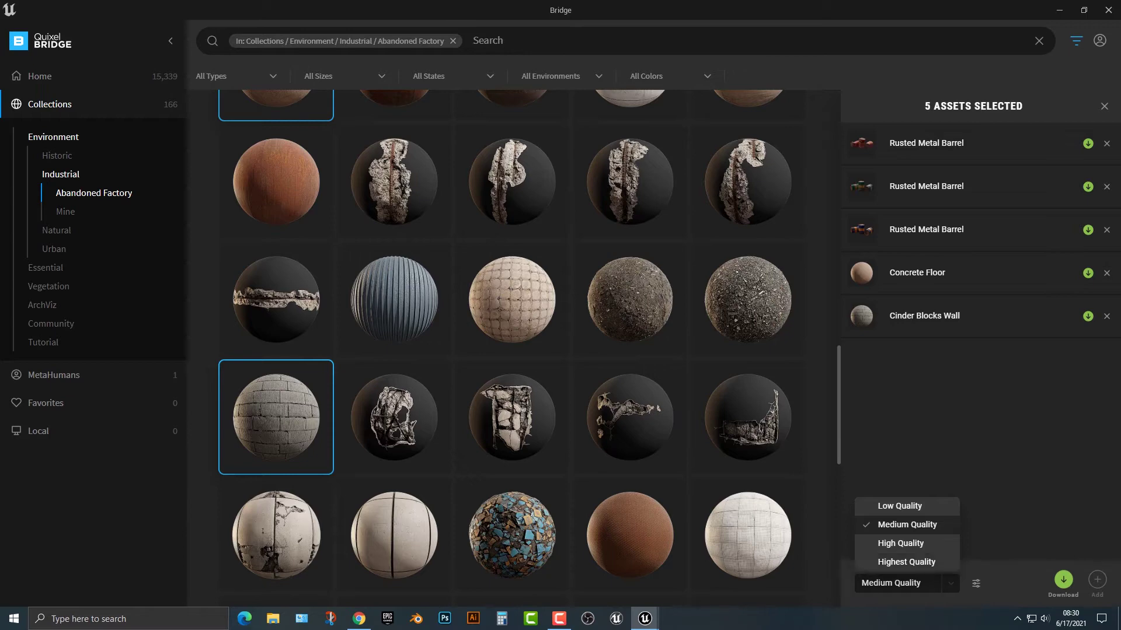
click(975, 583)
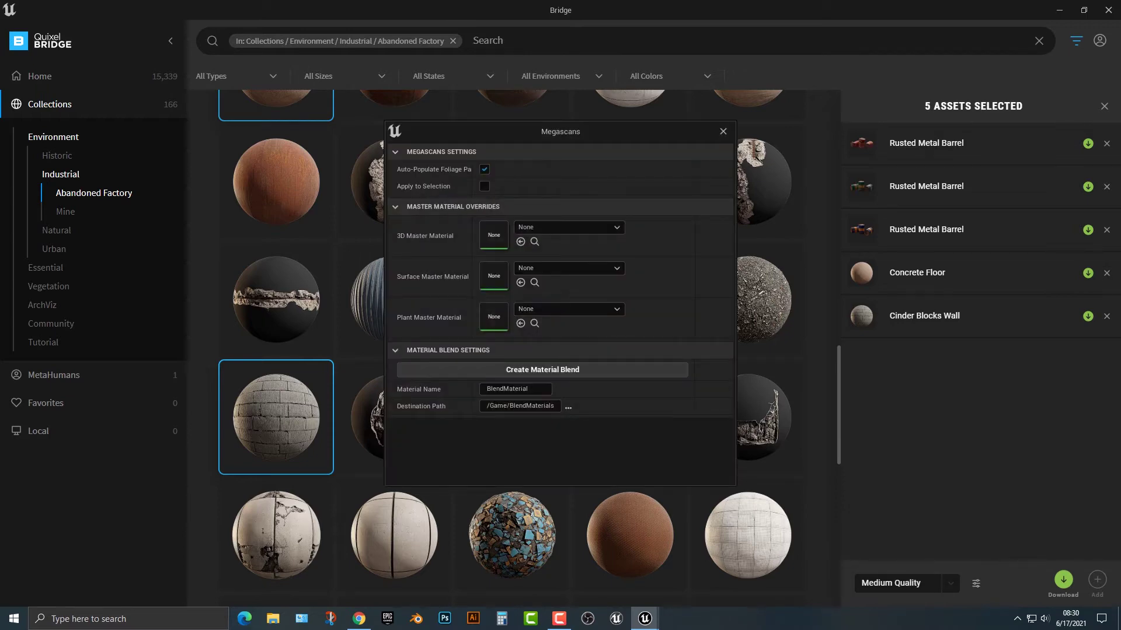
click(722, 131)
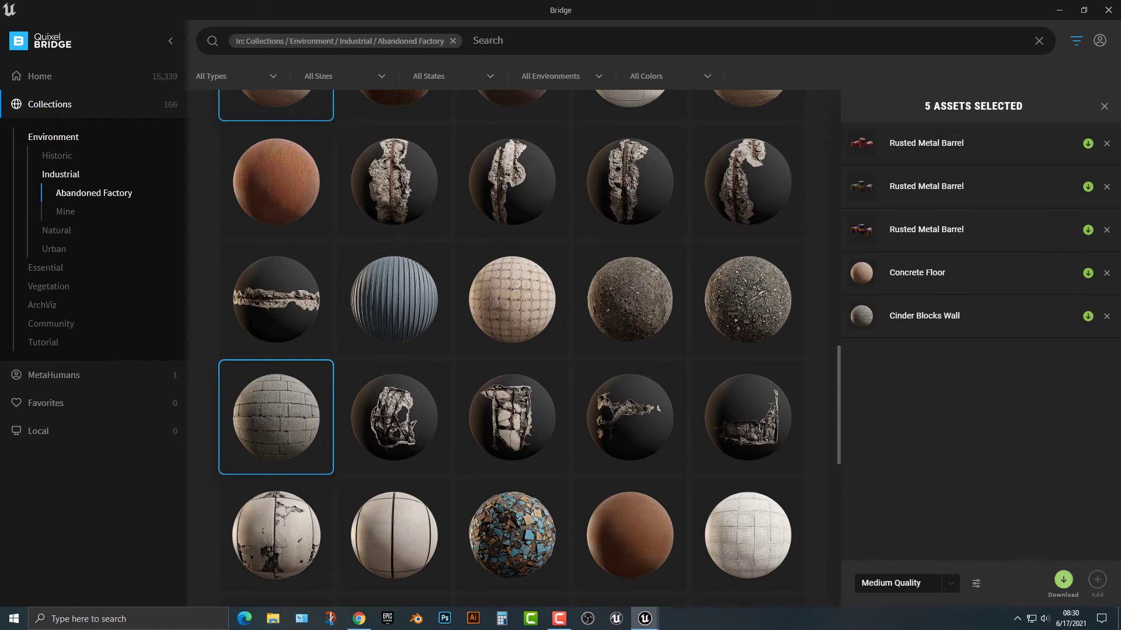
Download the five selected assets at Medium Quality until each shows a checkmark.
click(1063, 579)
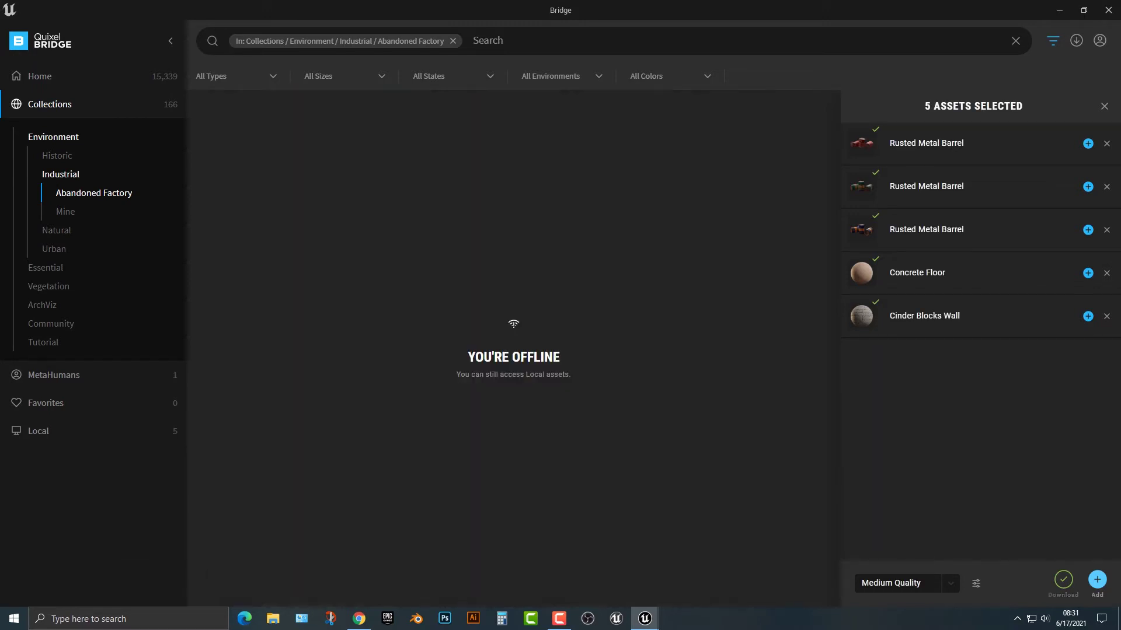
Add the downloaded assets to the Unreal project and return to the editor.
click(1097, 579)
mouse_move(644, 618)
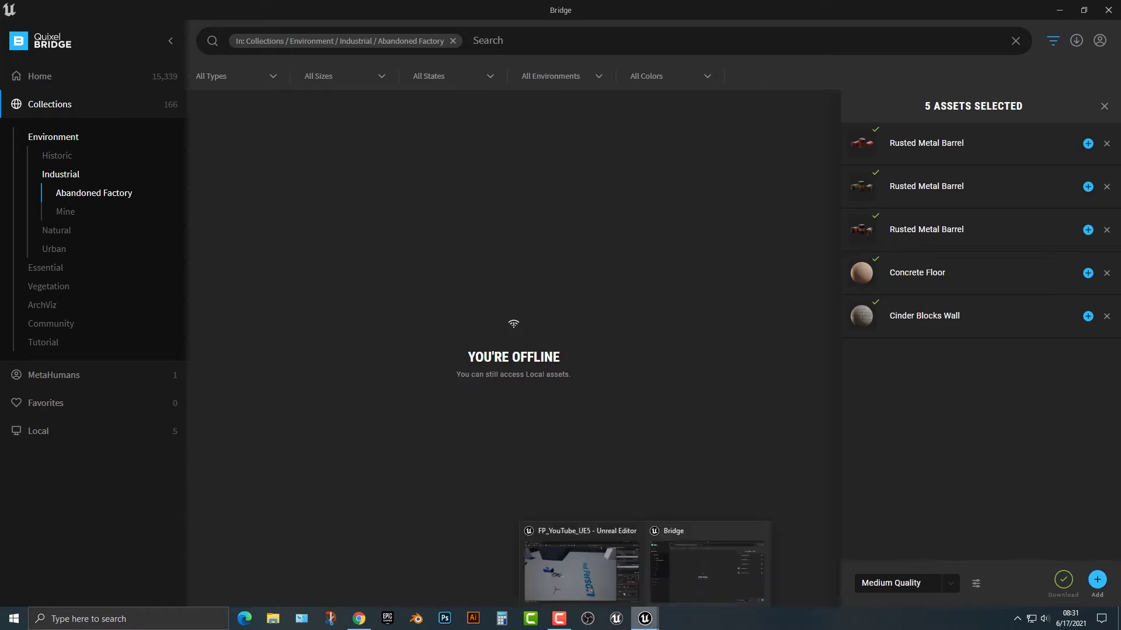
click(575, 569)
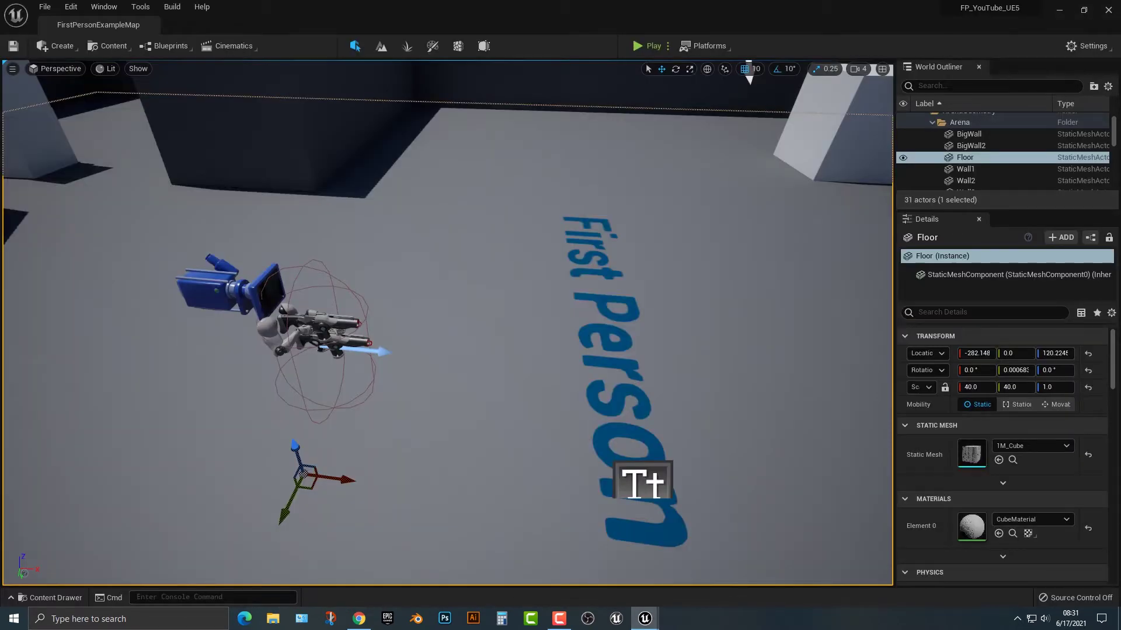
In the Content Drawer, open Megascans > 3D_Assets > Rusted_Metal_Barrel_teraccgda.
key(ctrl+space)
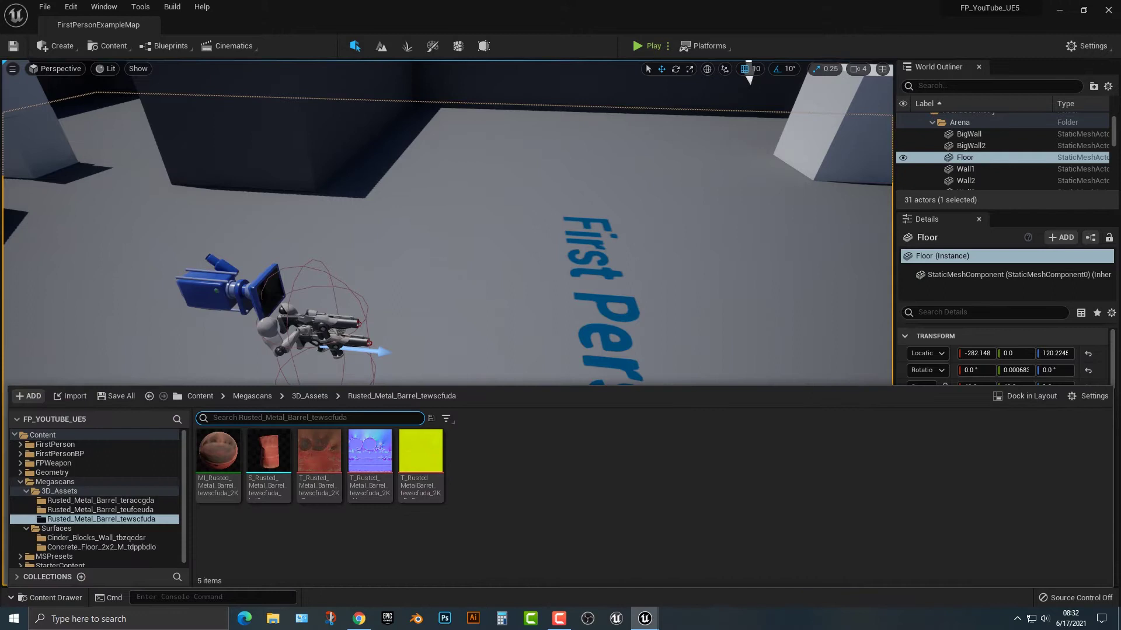
click(55, 481)
click(43, 435)
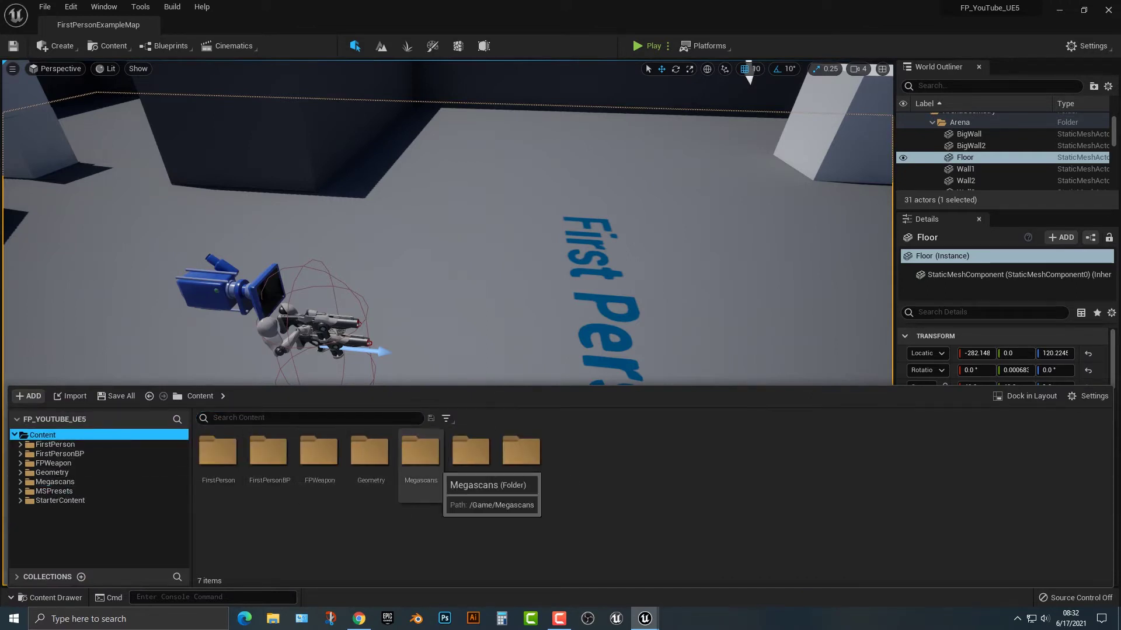
double_click(419, 453)
double_click(217, 452)
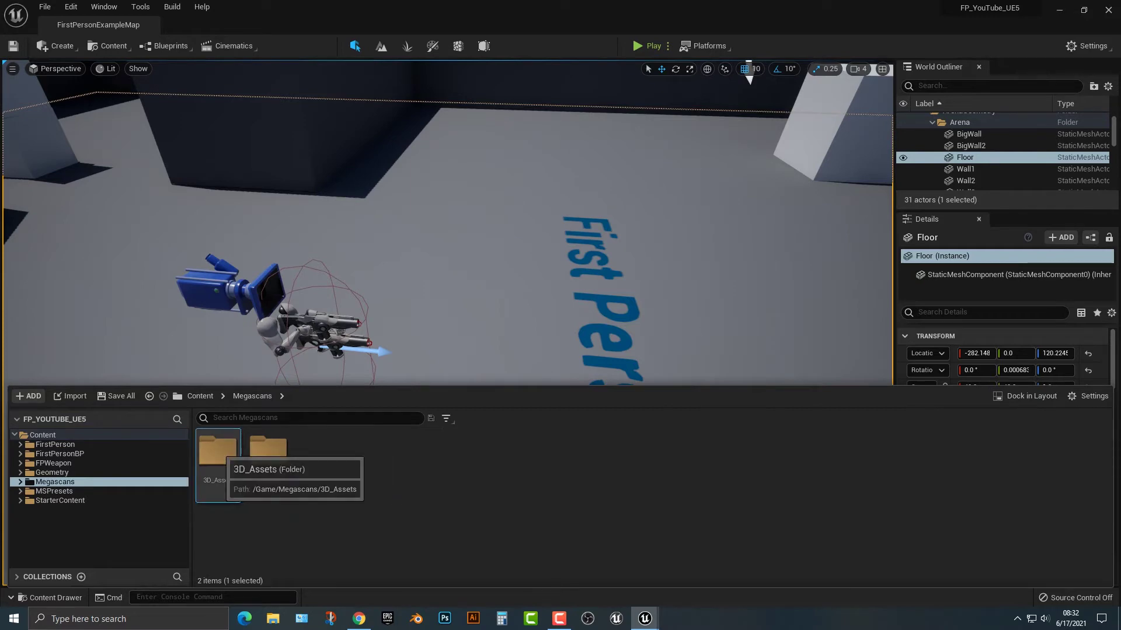
double_click(217, 453)
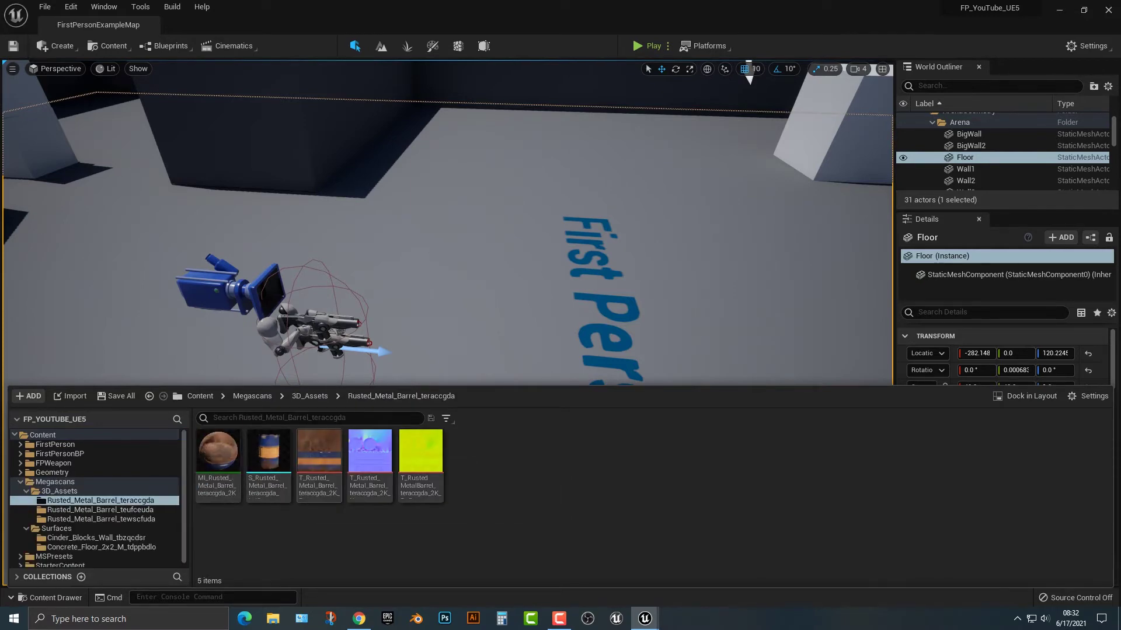
Place the S_Rusted_Metal_Barrel mesh beside the First Person lettering, raised 10 units.
click(268, 452)
drag(269, 452, 554, 245)
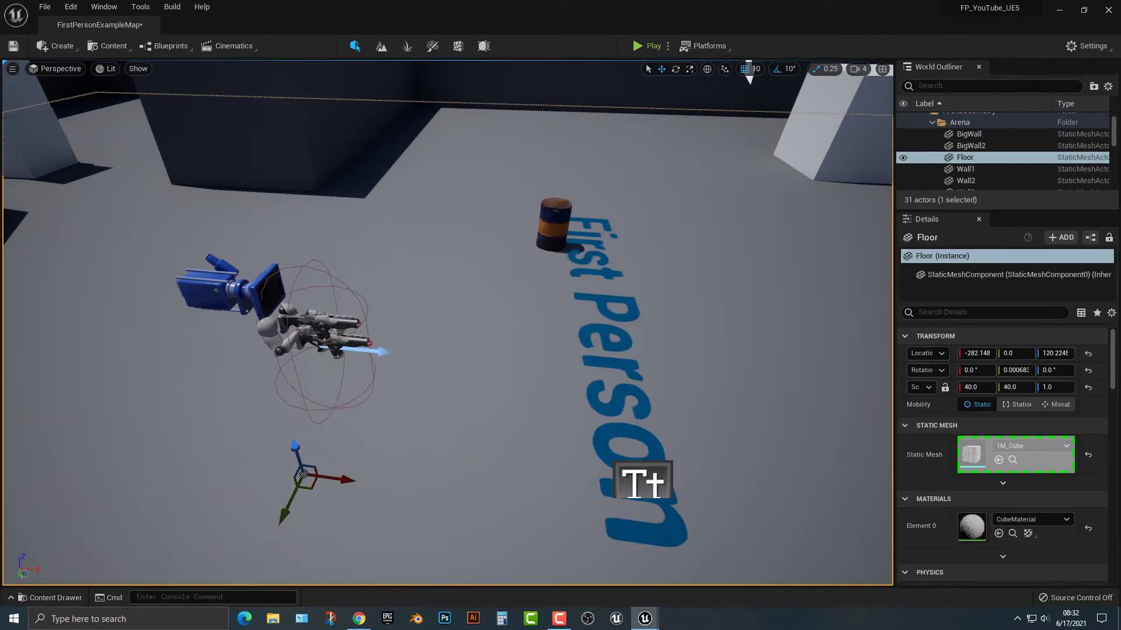
drag(557, 201, 558, 198)
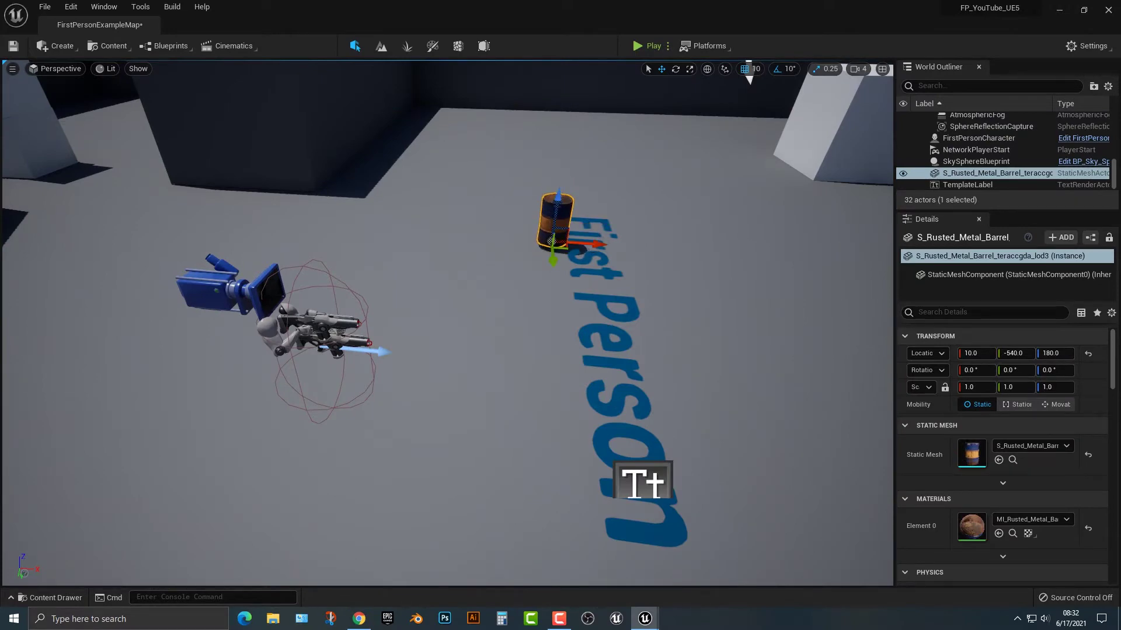
Place the green teufceuda and reddish tewscfuda barrels in a row beside it.
key(ctrl+space)
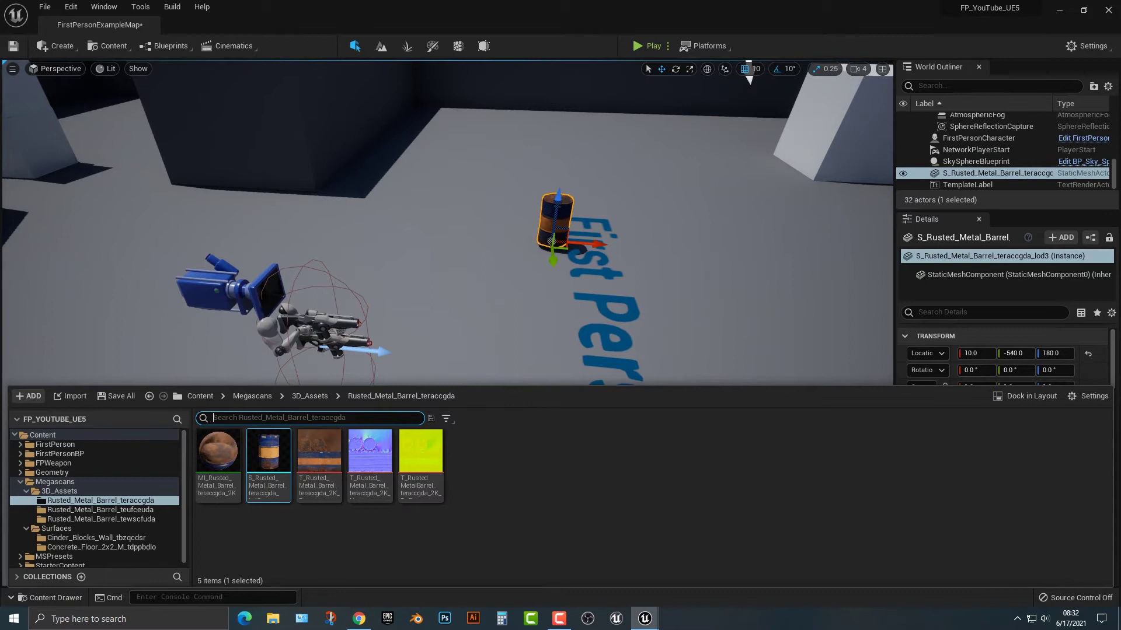
click(59, 491)
click(99, 510)
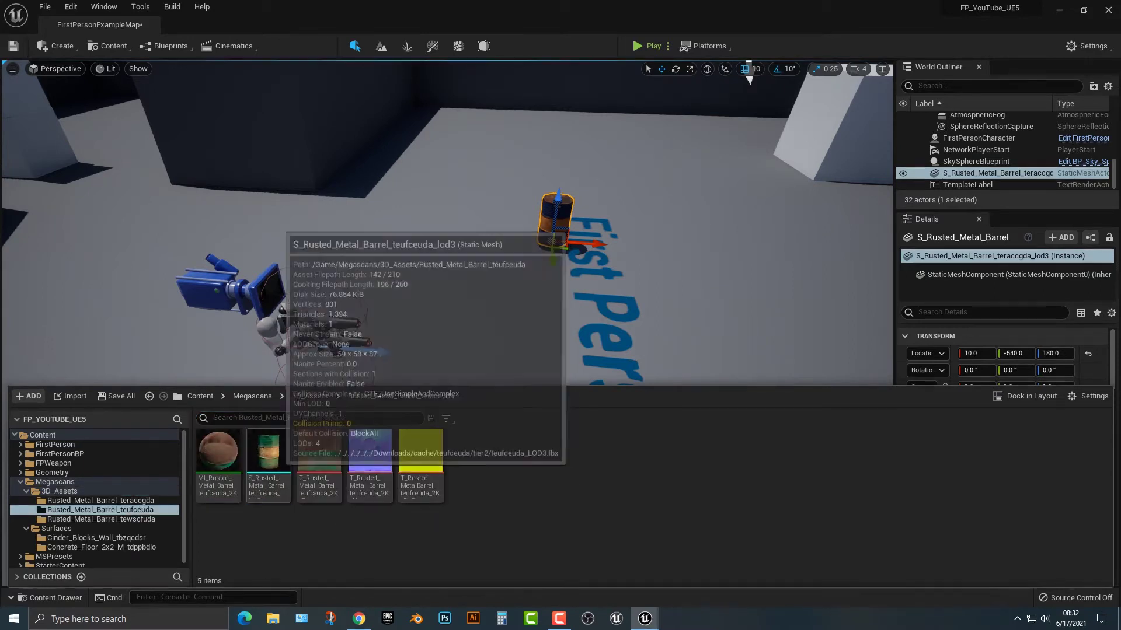
drag(269, 452, 653, 245)
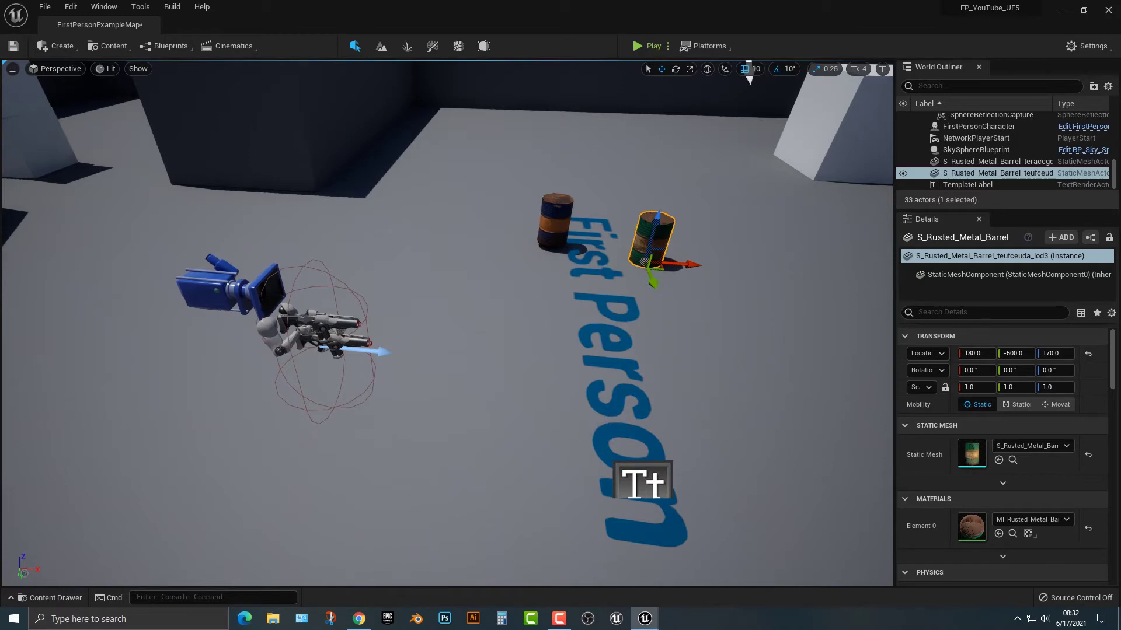
key(ctrl+space)
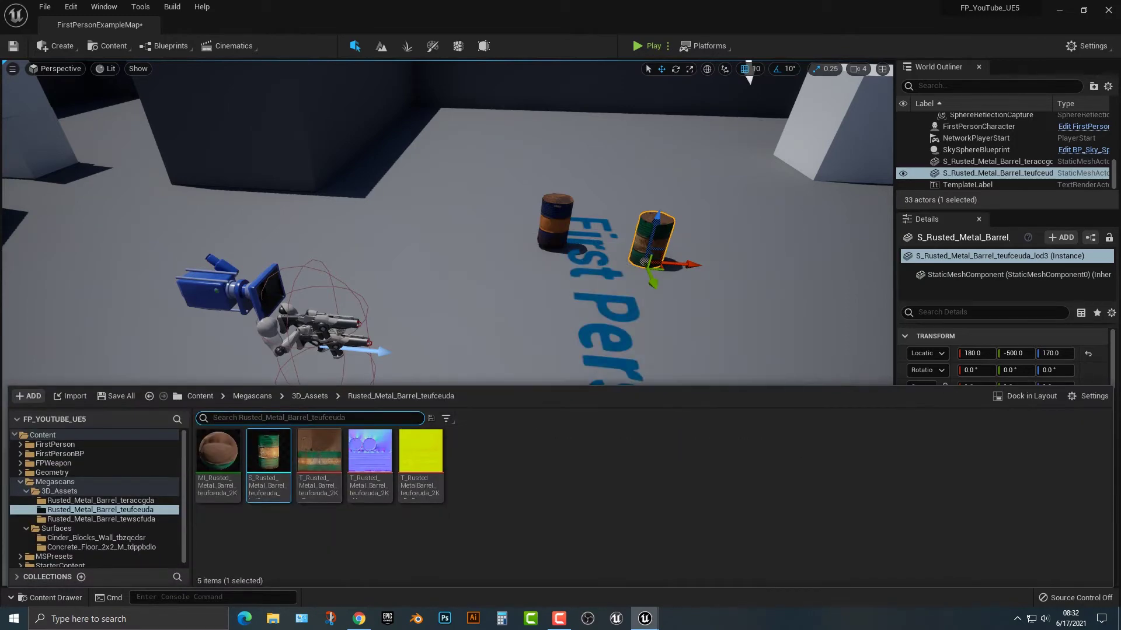
click(99, 519)
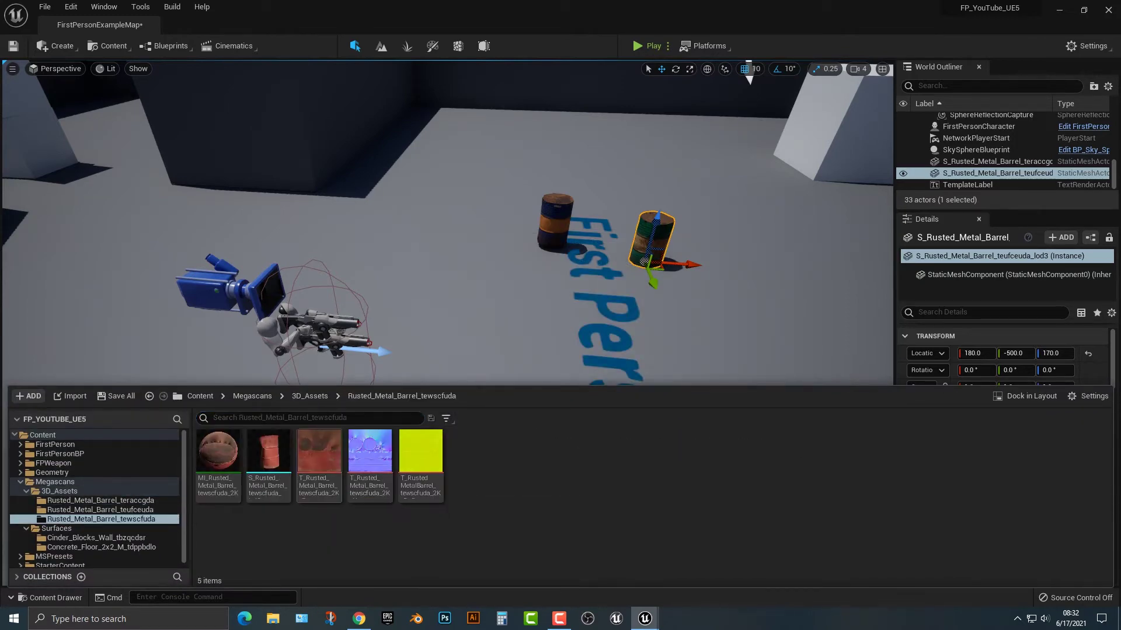
drag(269, 452, 756, 271)
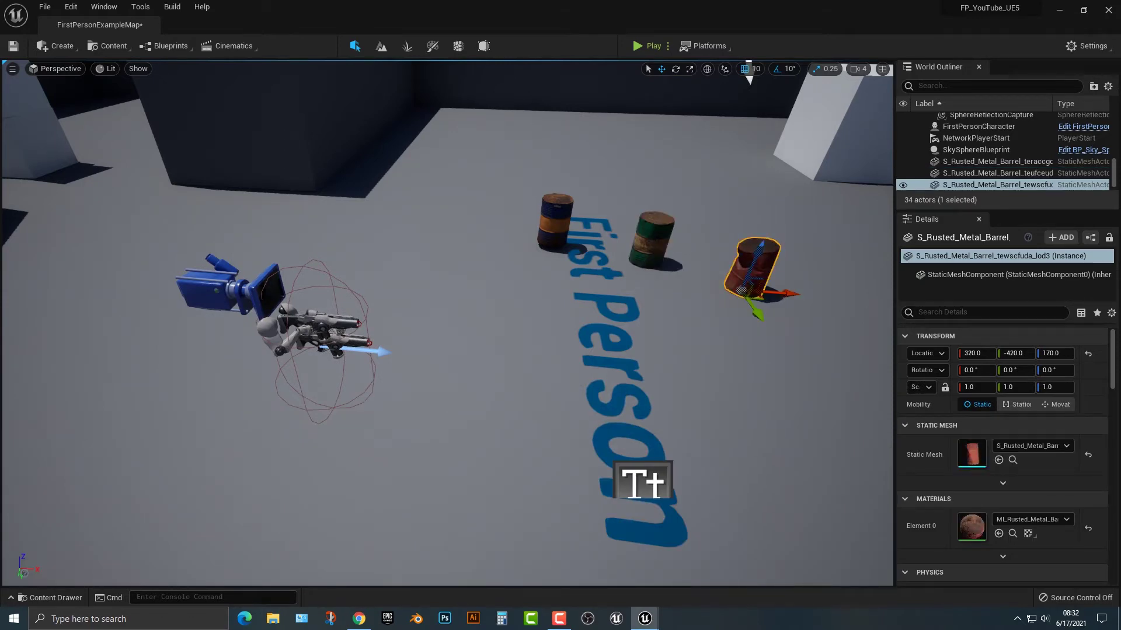
key(ctrl+space)
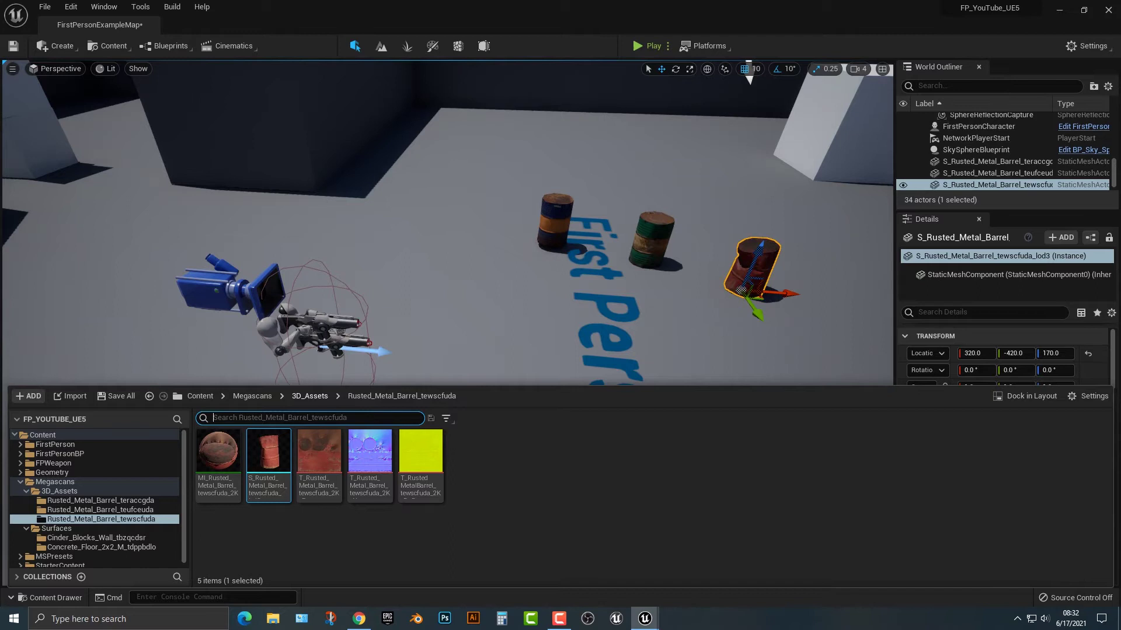
click(59, 491)
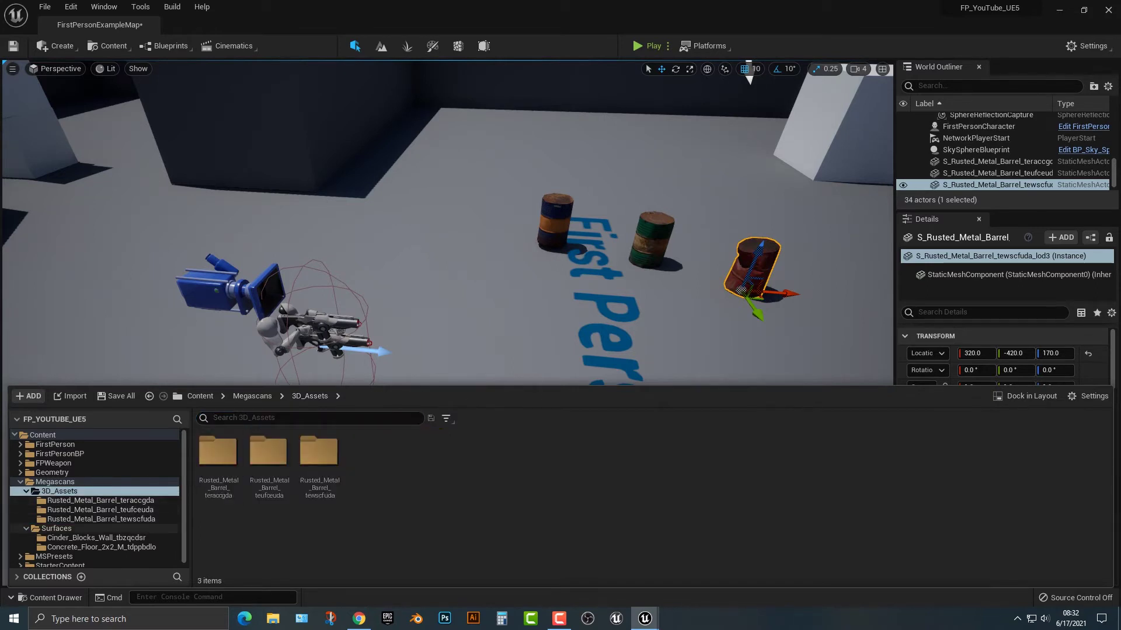
Drag the Concrete_Floor_2x2 material instance onto the arena floor.
click(96, 537)
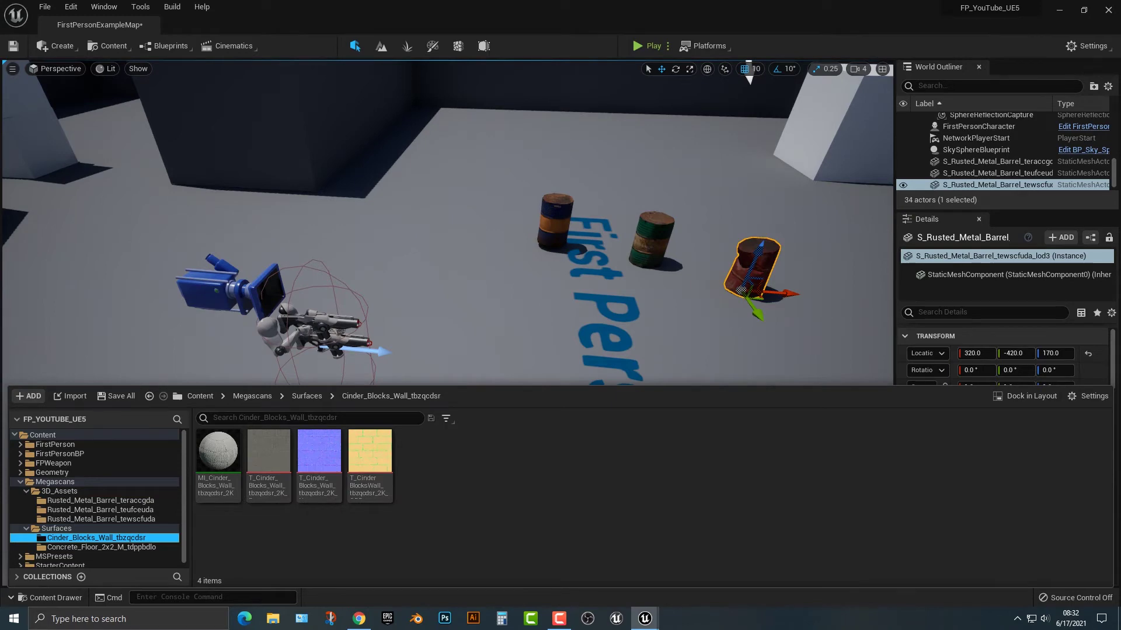
mouse_move(447, 221)
right_down()
mouse_move(421, 210)
mouse_move(455, 234)
right_up()
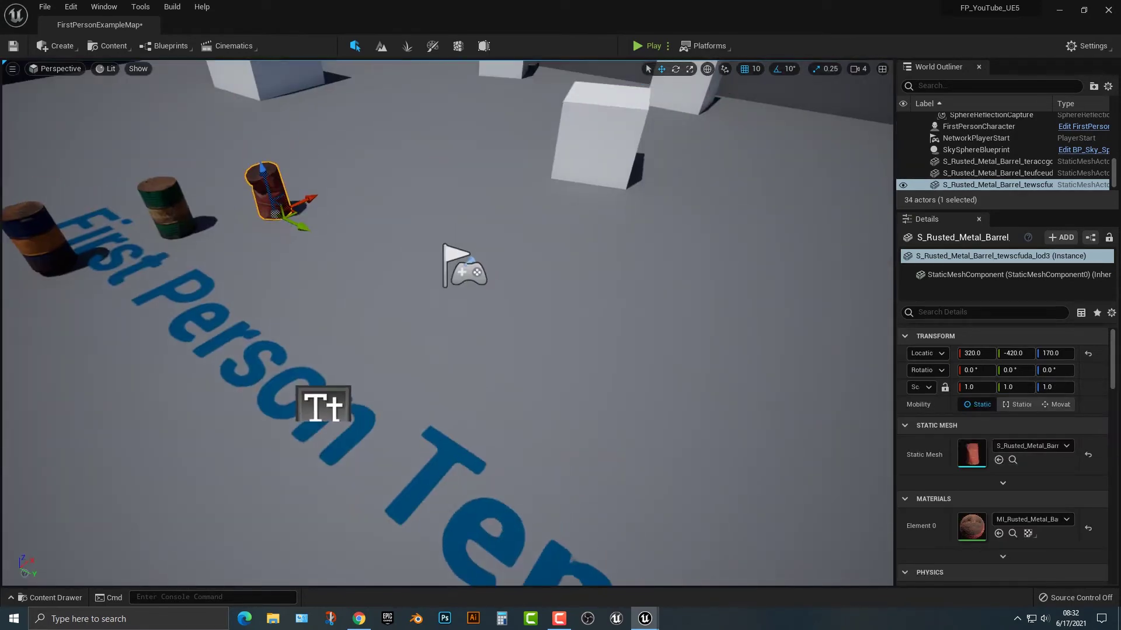
click(53, 598)
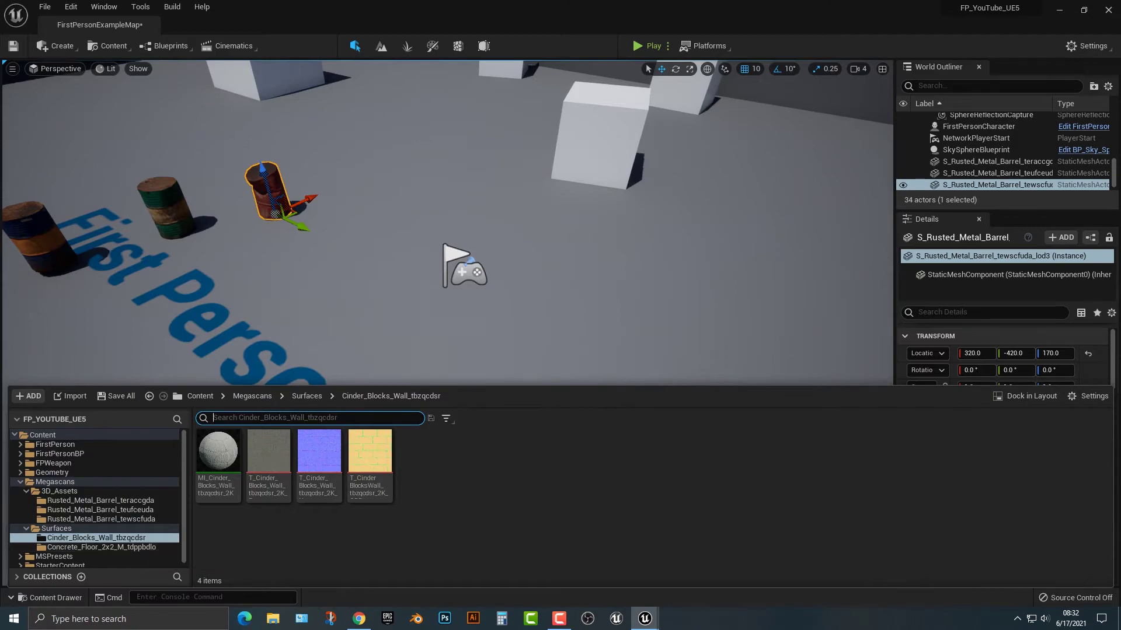
click(101, 547)
drag(218, 451, 403, 330)
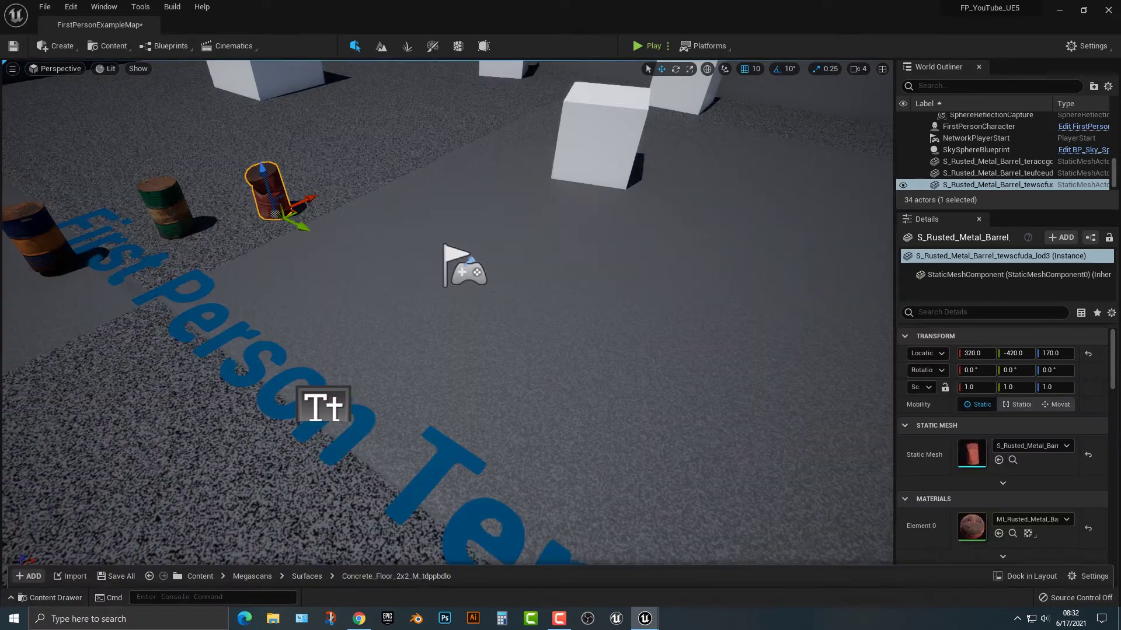
Frame the selected barrel and swing the view around the arena.
scroll(448, 321, down, 10)
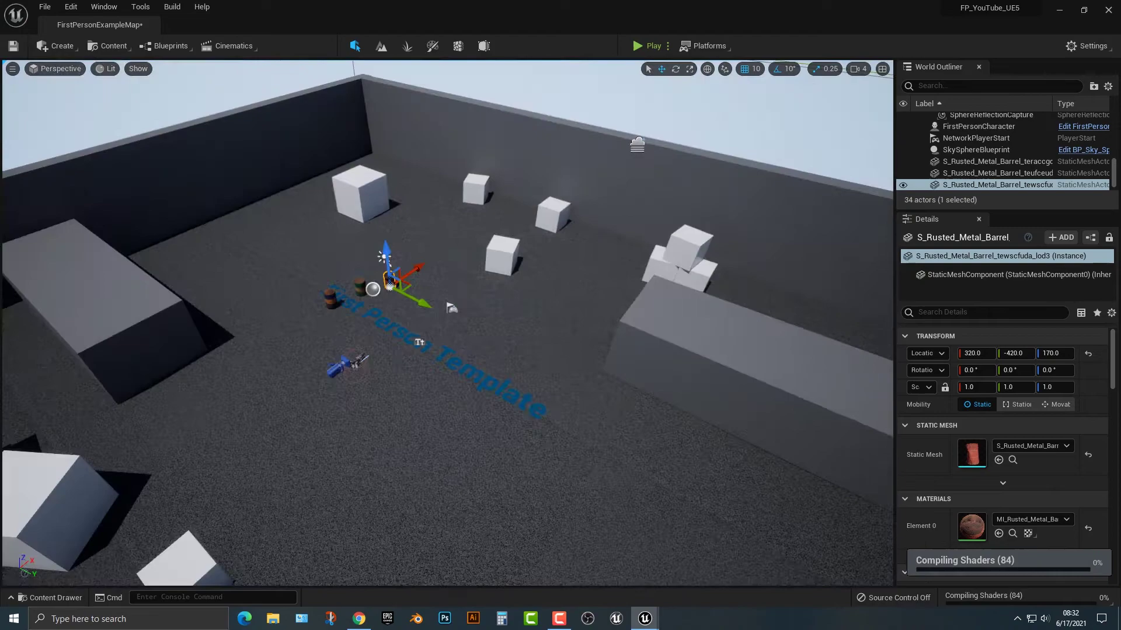
scroll(448, 321, up, 10)
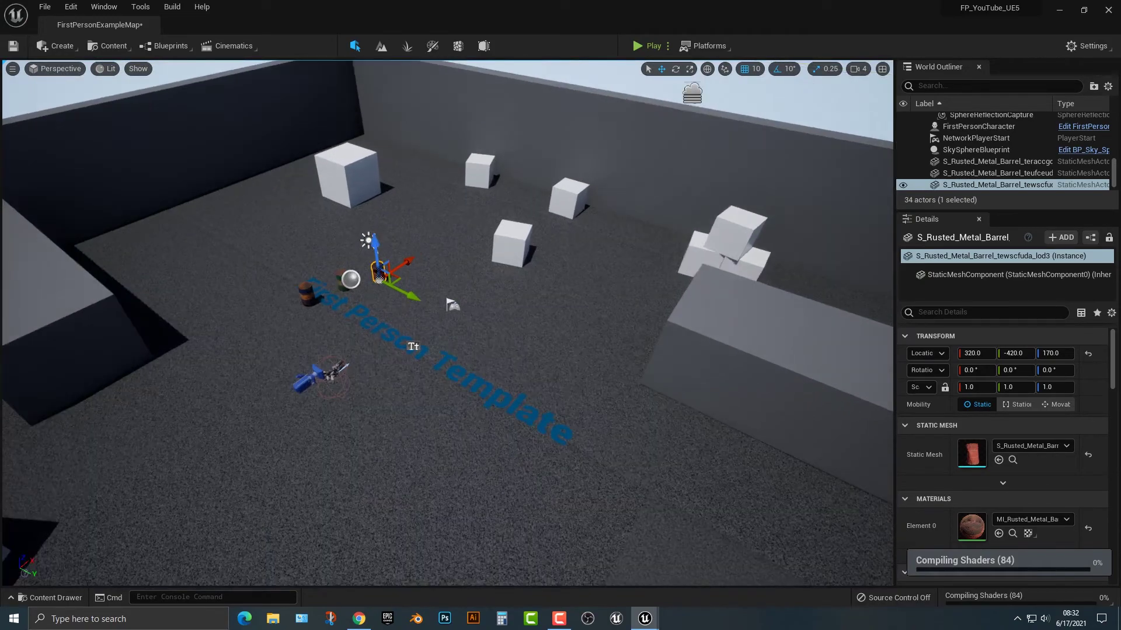
scroll(447, 321, up, 5)
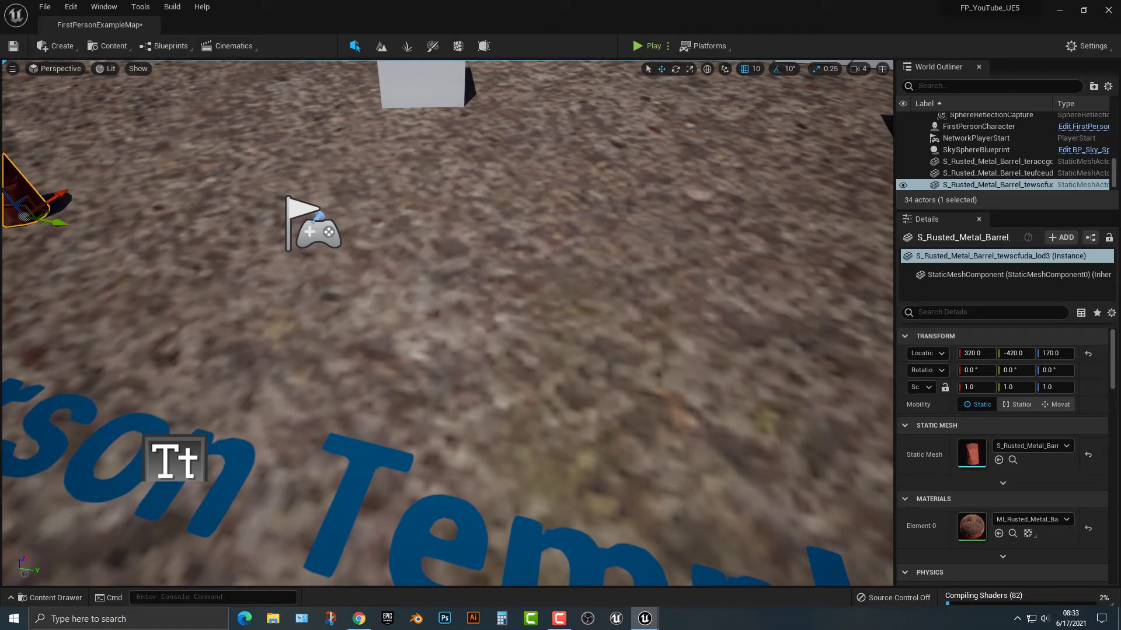
key(f)
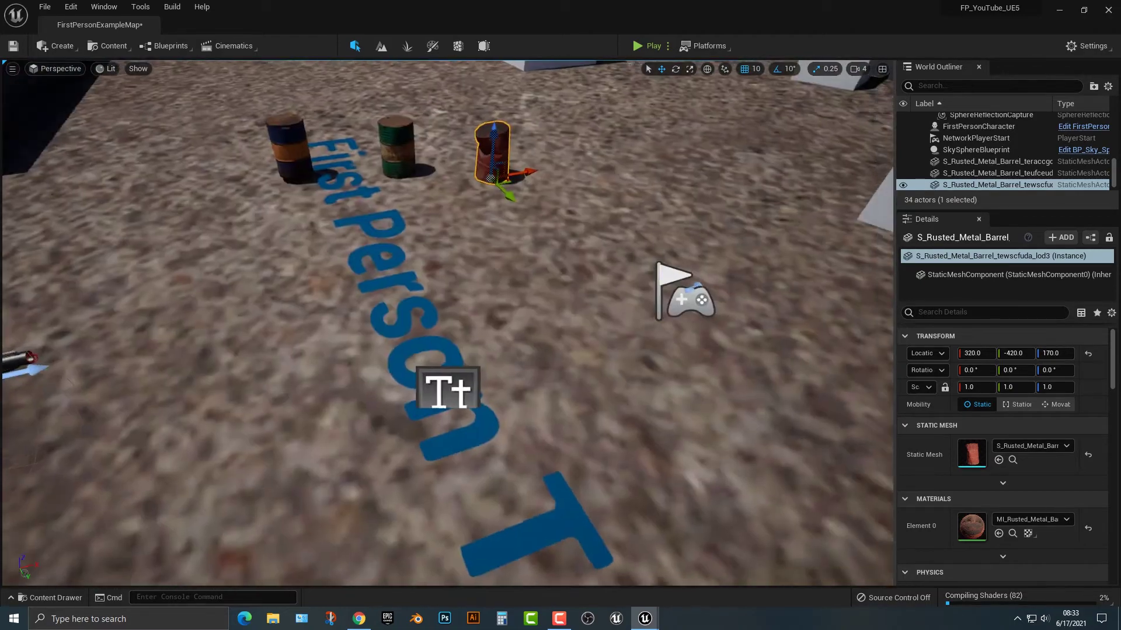
scroll(447, 324, down, 10)
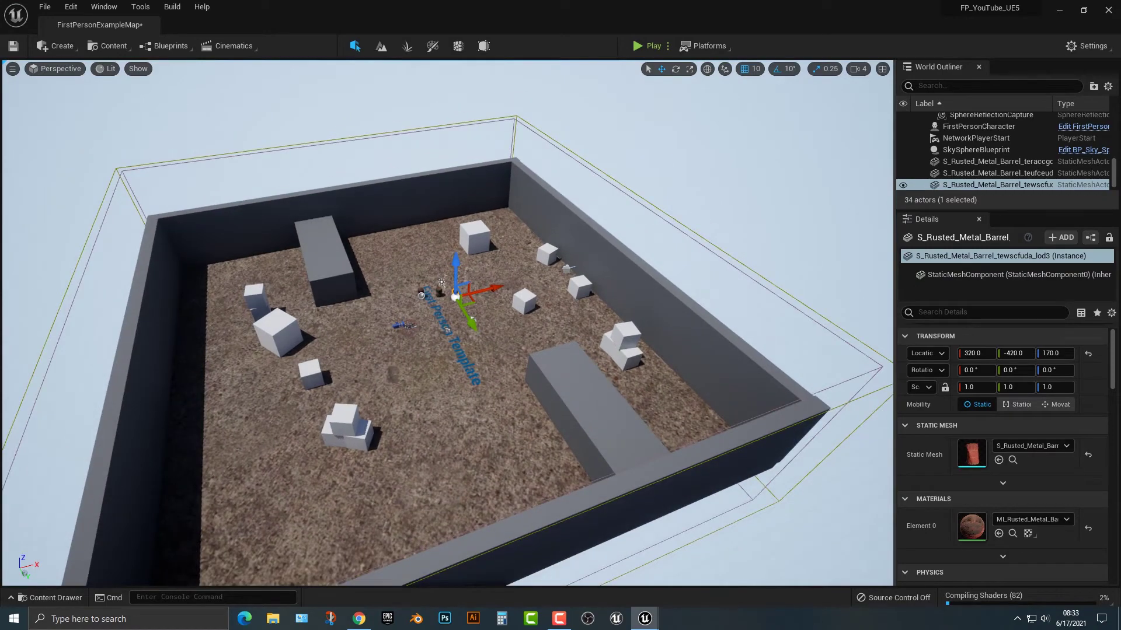
scroll(472, 319, up, 5)
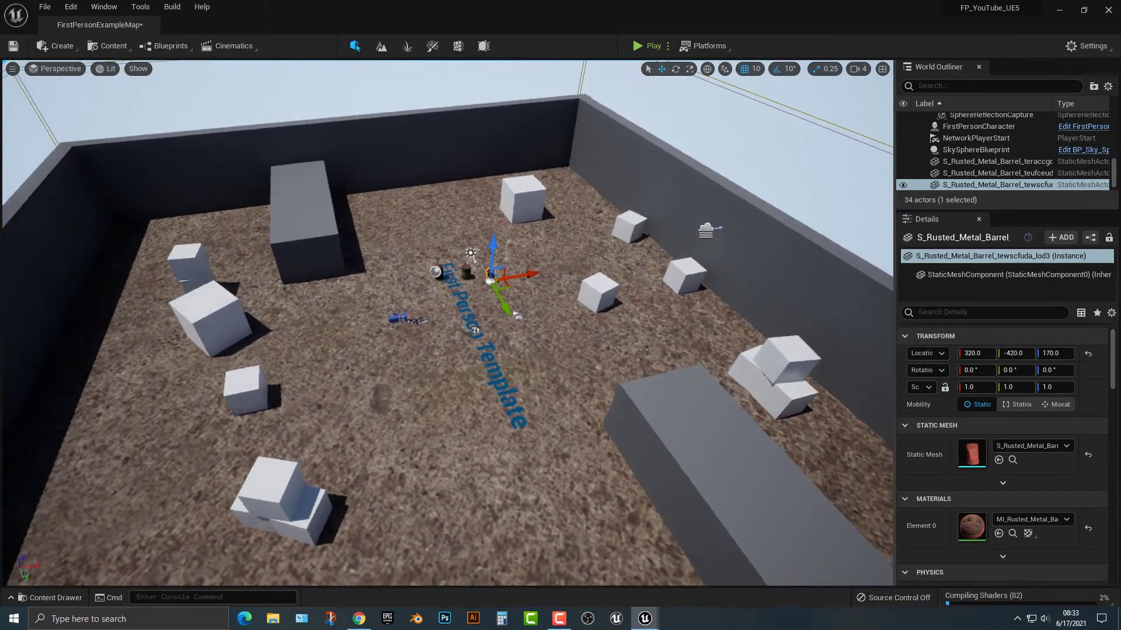
right_drag(517, 315, 309, 365)
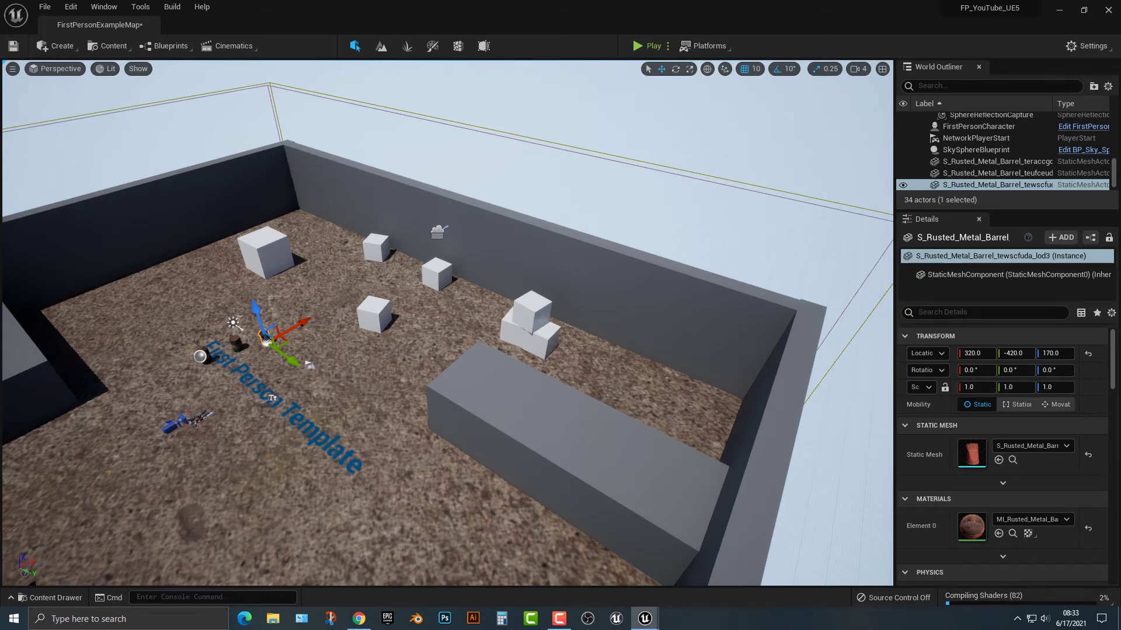
Apply MI_Cinder_Blocks_Wall to Wall1, the back wall, and orbit to check it.
key(ctrl+space)
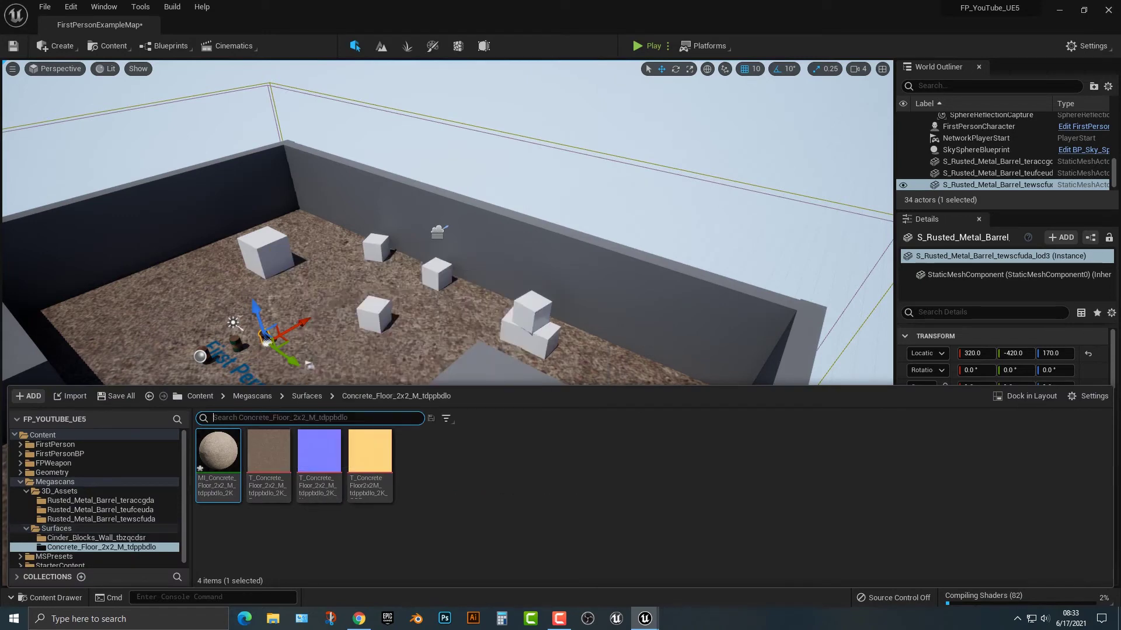
click(96, 538)
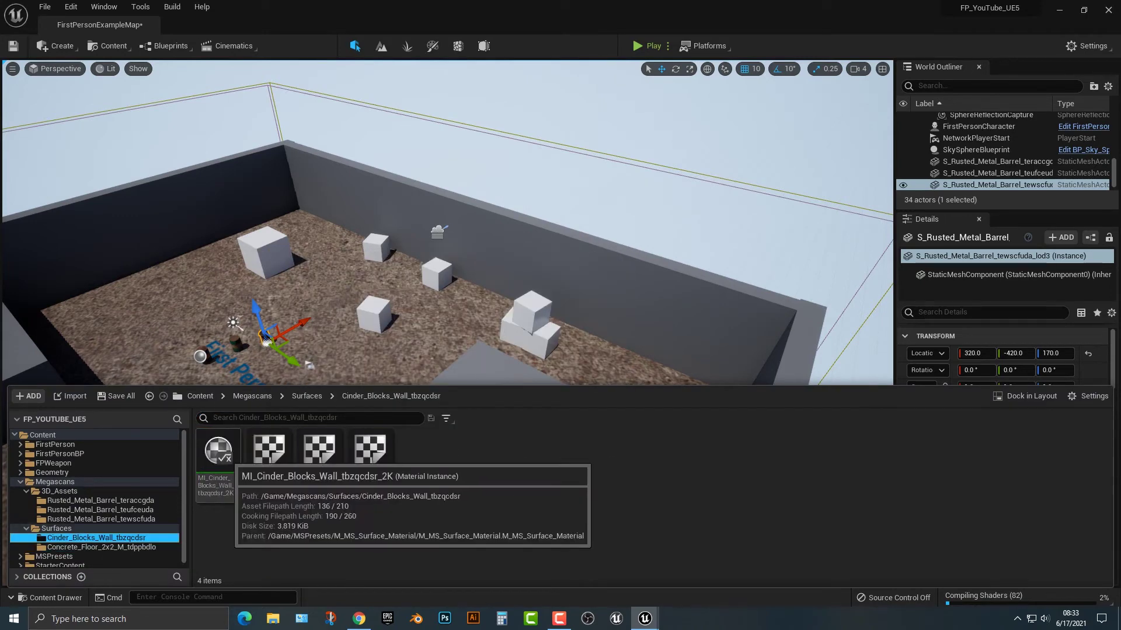
drag(218, 451, 619, 269)
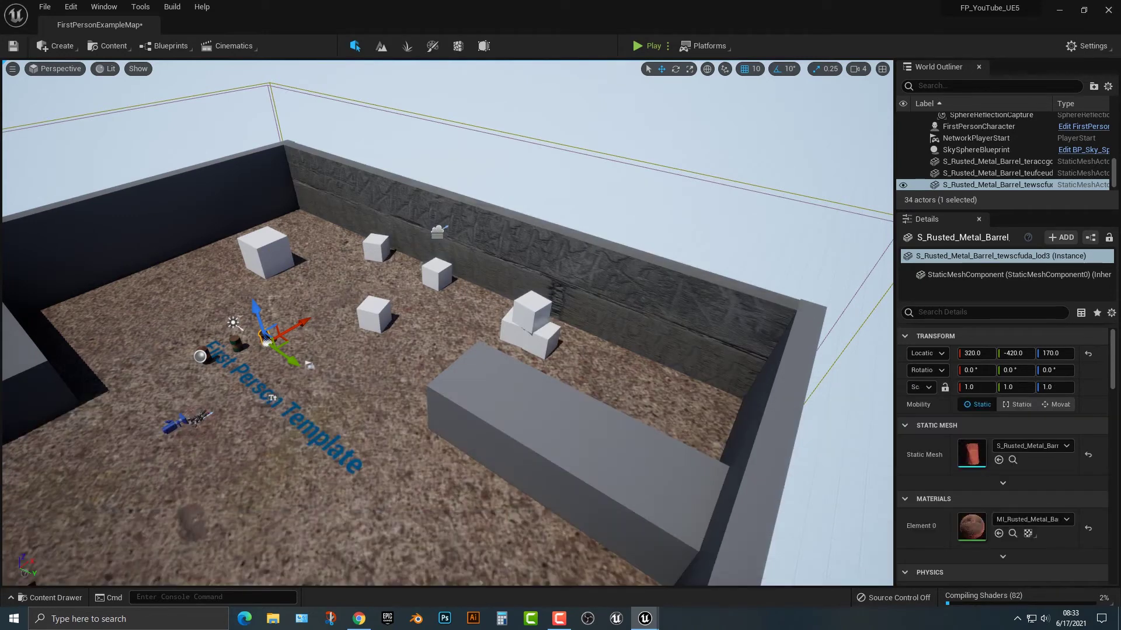
scroll(447, 322, up, 5)
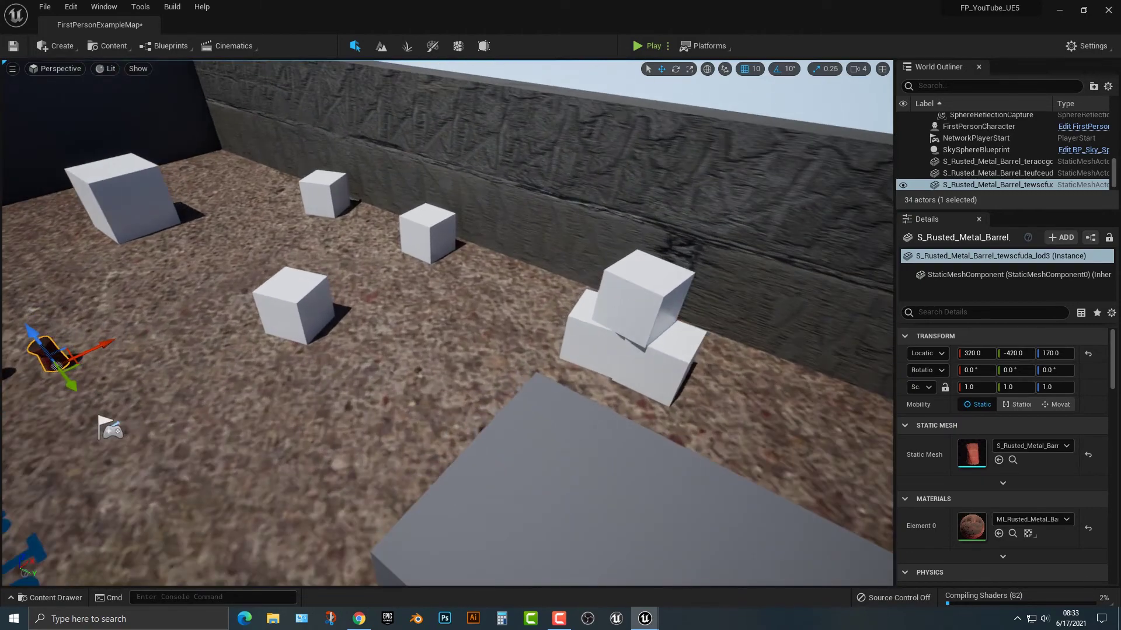
scroll(447, 322, down, 5)
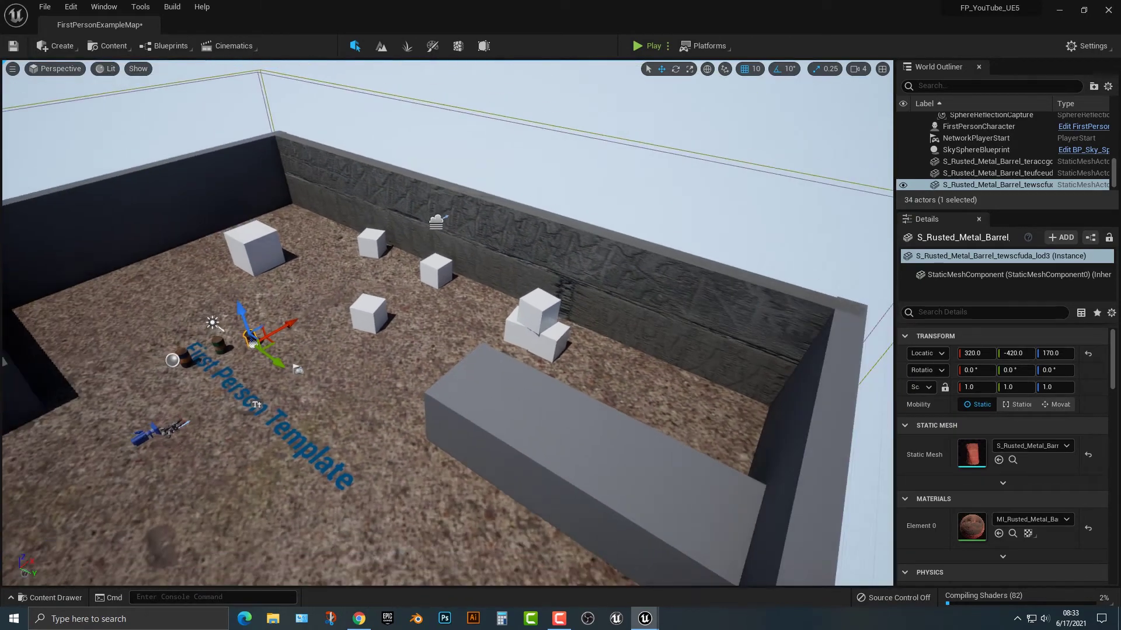
scroll(447, 323, down, 2)
click(584, 263)
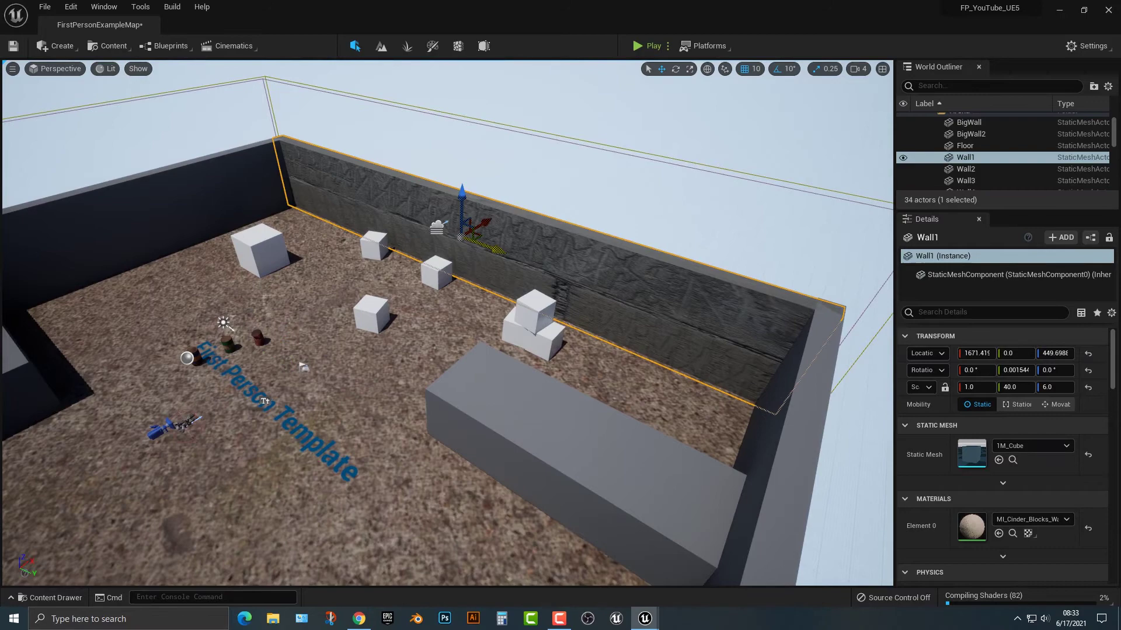
right_drag(447, 323, 526, 323)
Undo the last edit and bring up the Cinder_Blocks_Wall material assets in the Content Drawer.
key(ctrl+z)
key(ctrl+z)
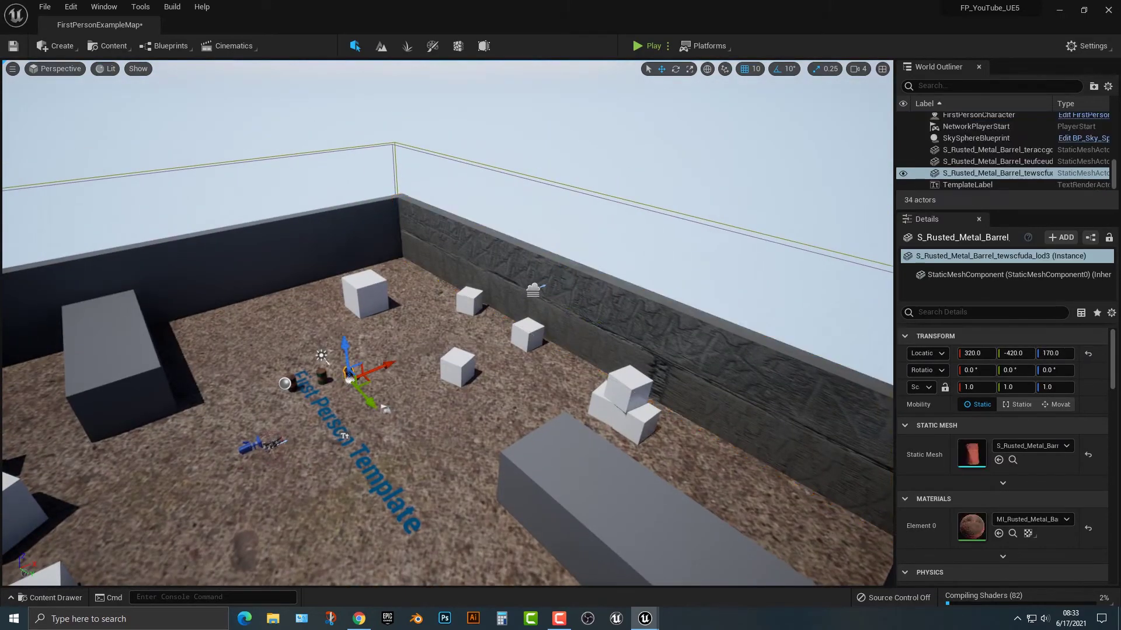
scroll(448, 323, up, 5)
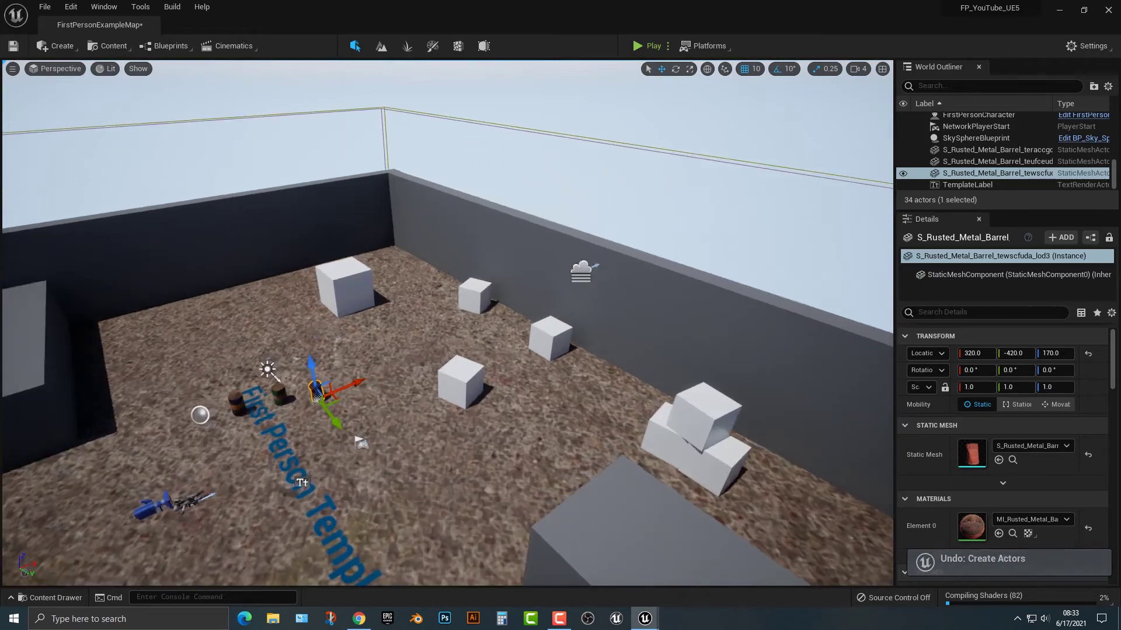
click(50, 598)
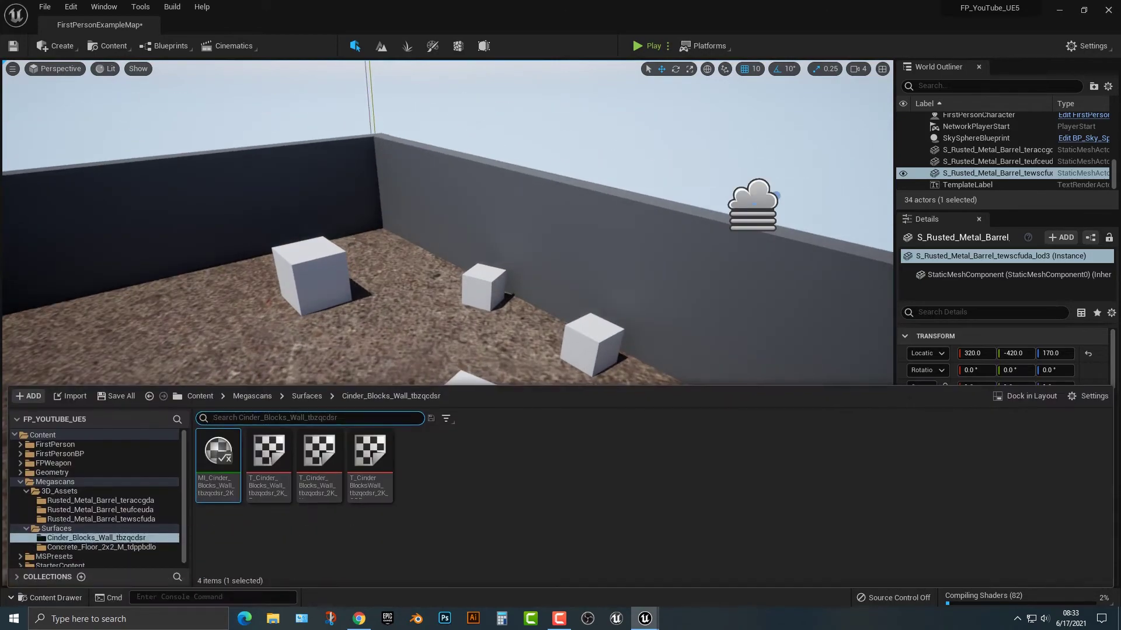
right_drag(448, 233, 420, 222)
key(ctrl+space)
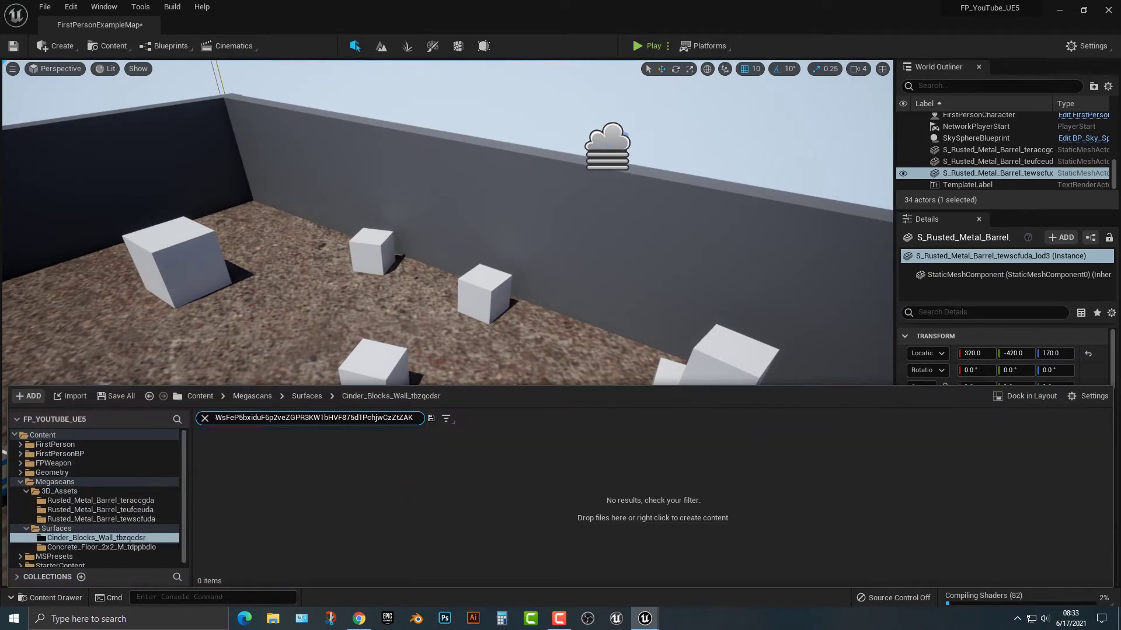
Drag MI_Cinder_Blocks_Wall onto a floor cube and fly the camera around to inspect it.
click(53, 556)
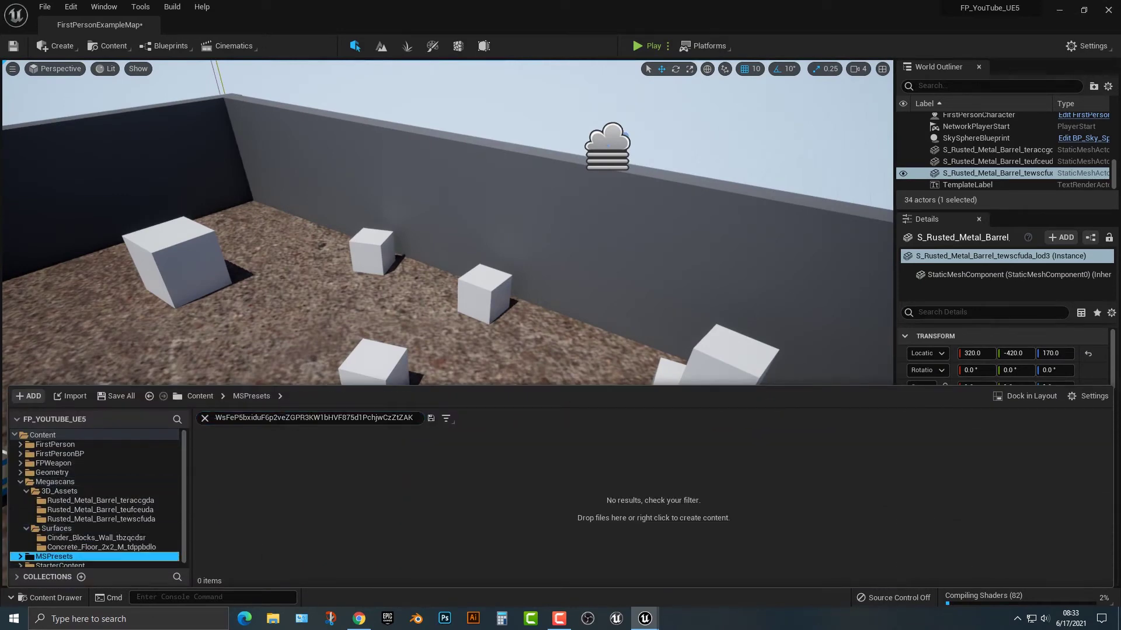
click(204, 418)
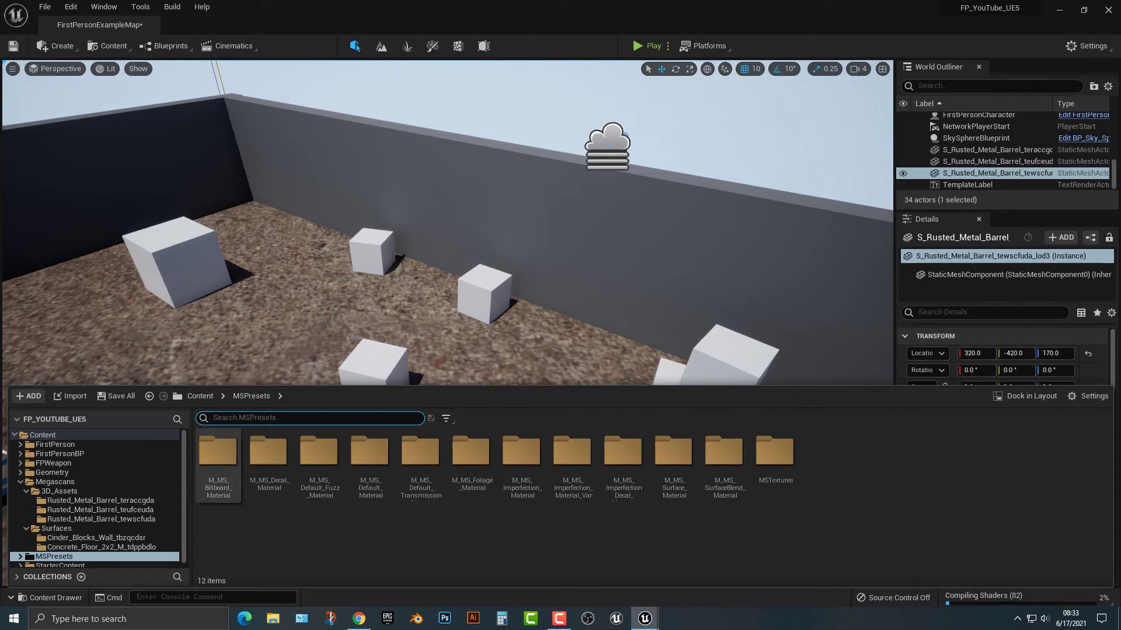
click(97, 538)
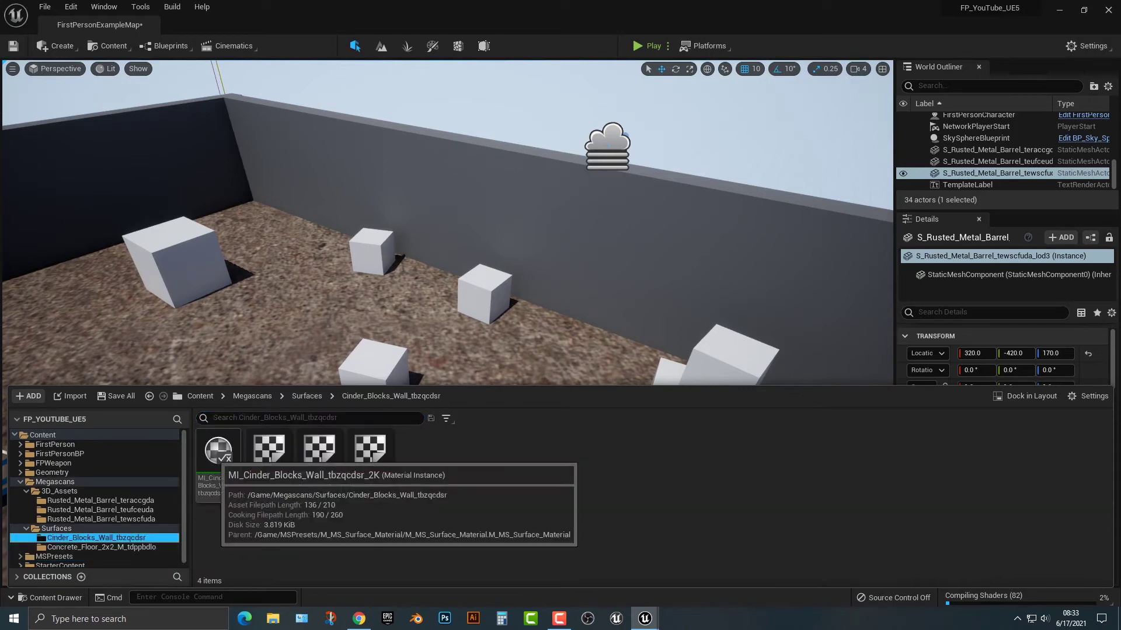
drag(219, 454, 377, 377)
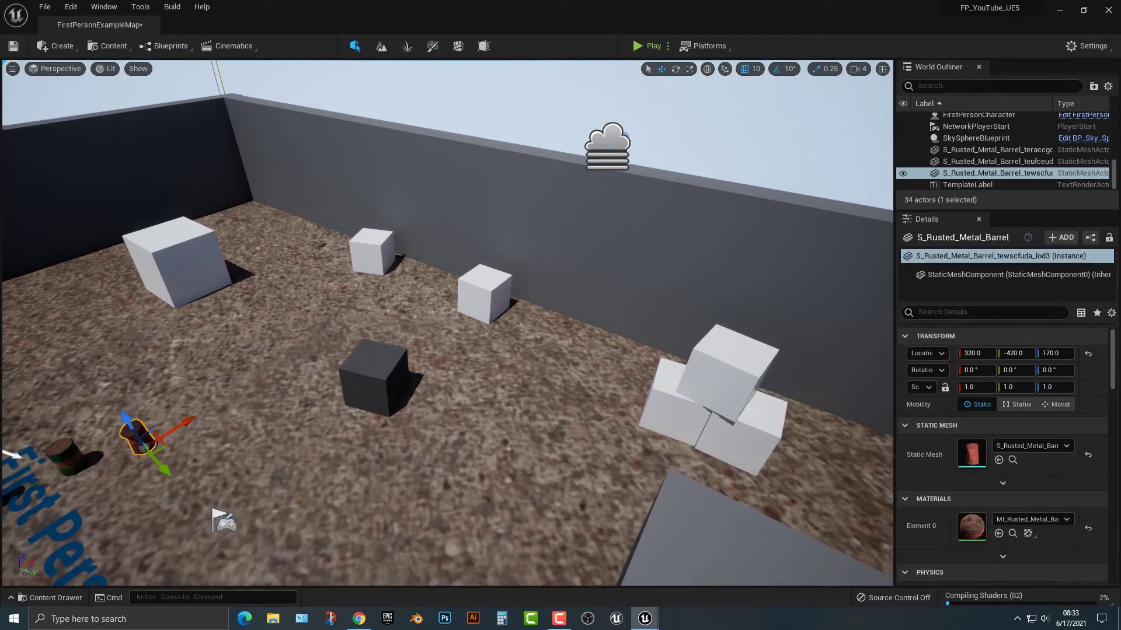
right_drag(377, 377, 409, 402)
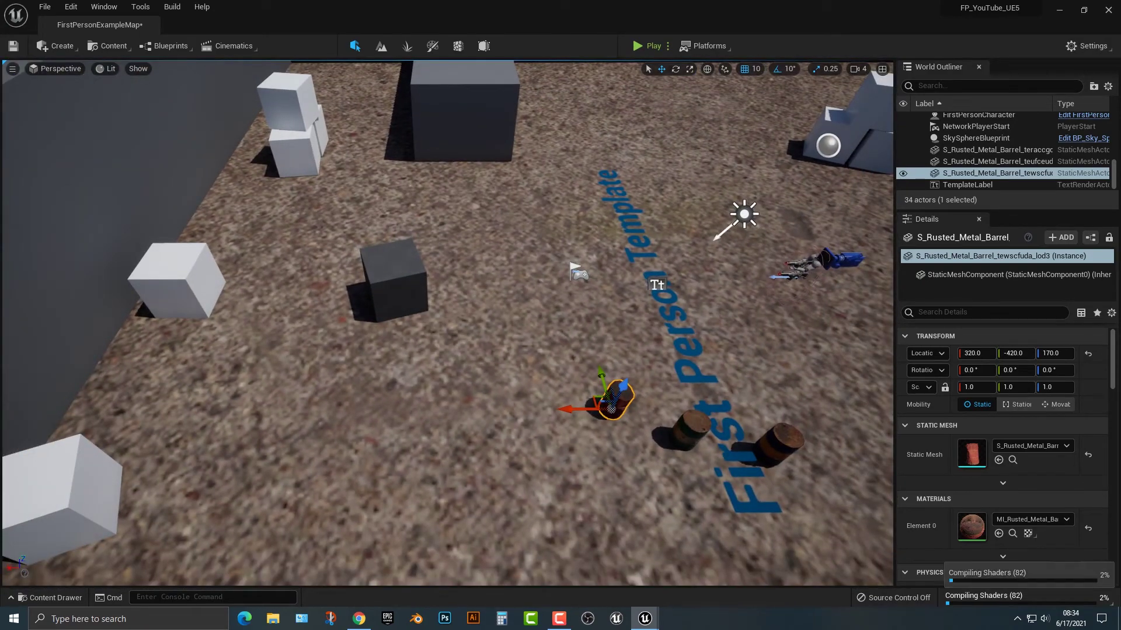
right_drag(409, 403, 375, 340)
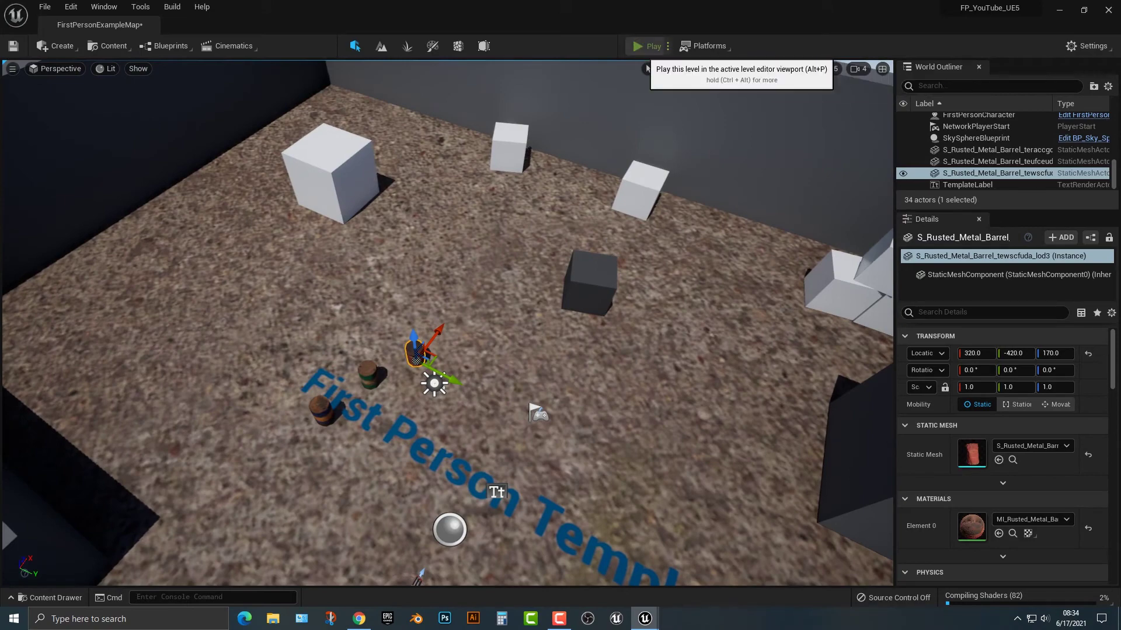
click(645, 47)
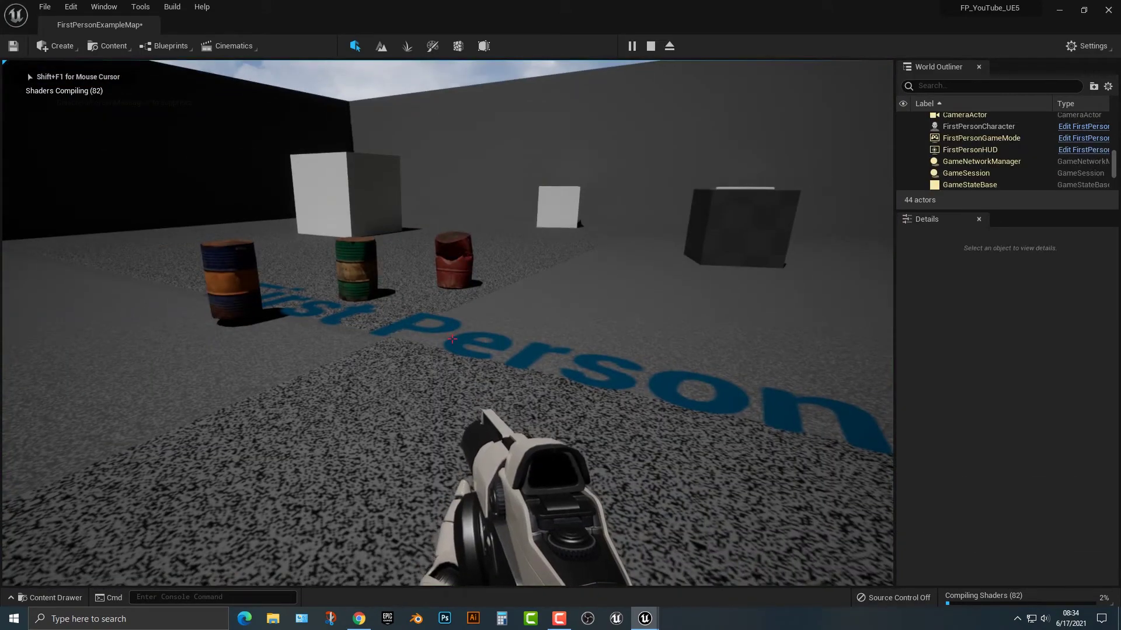
key(w)
click(452, 339)
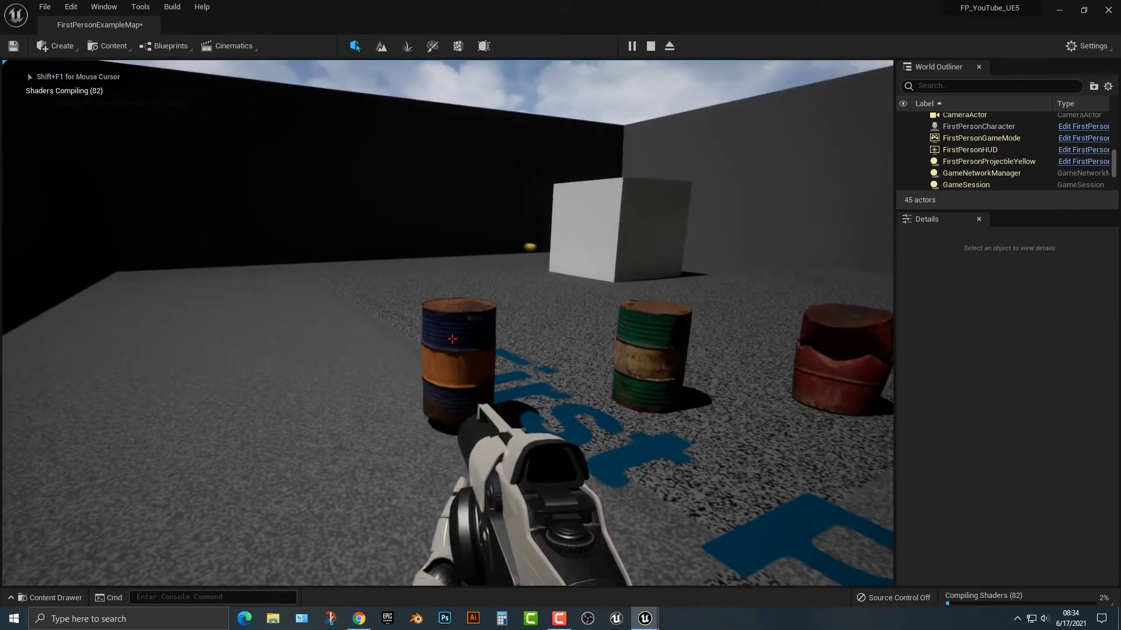
key(w)
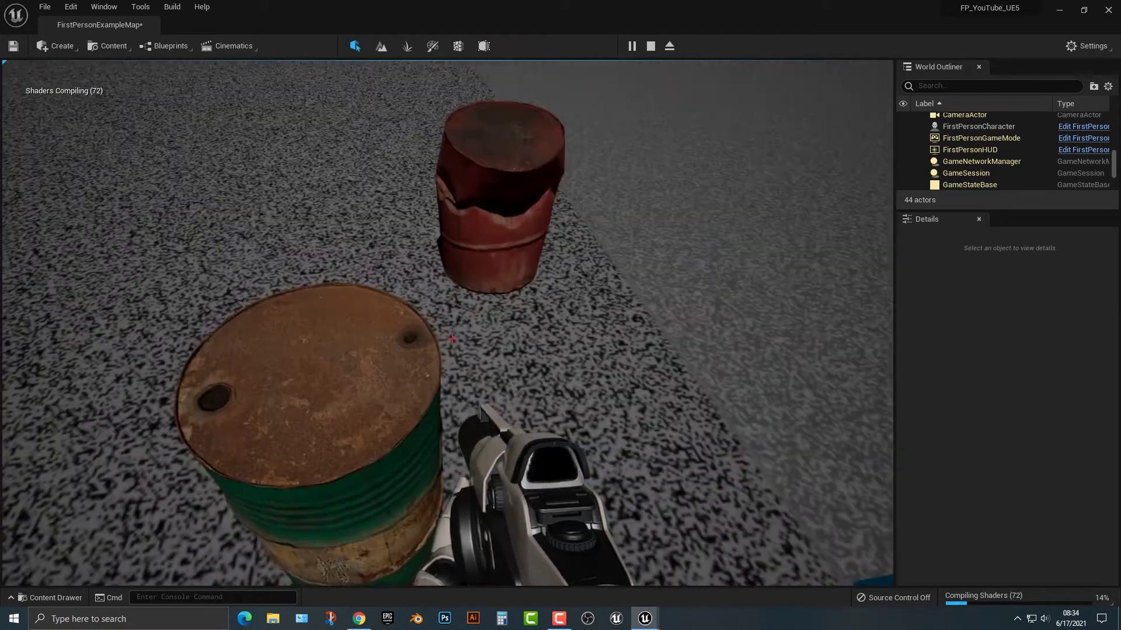
key(w)
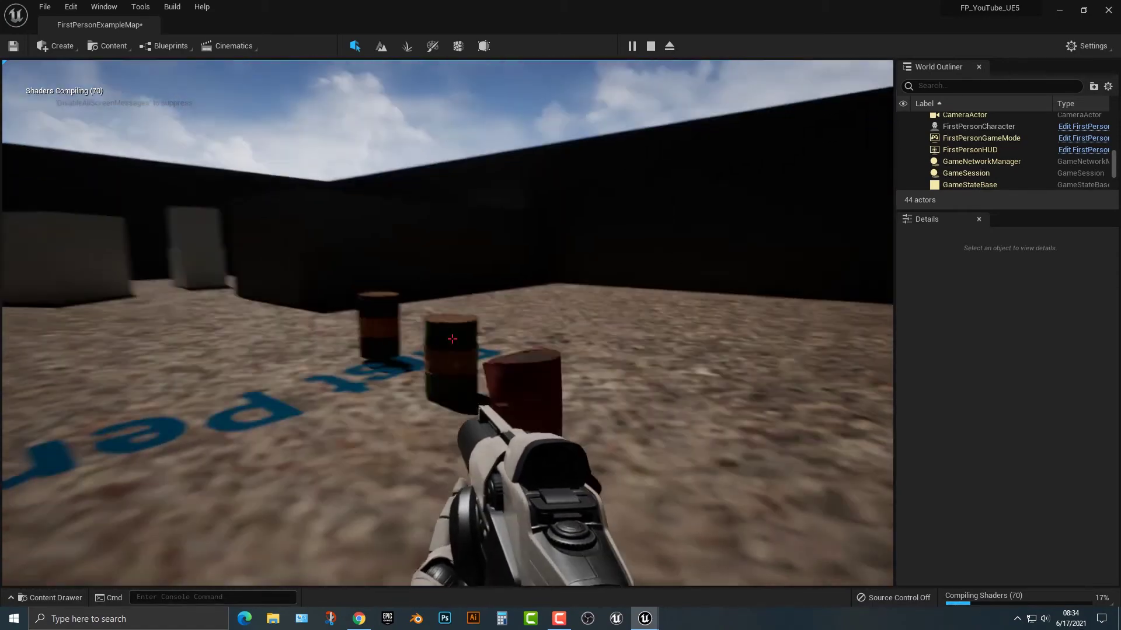
key(Escape)
right_drag(446, 321, 435, 356)
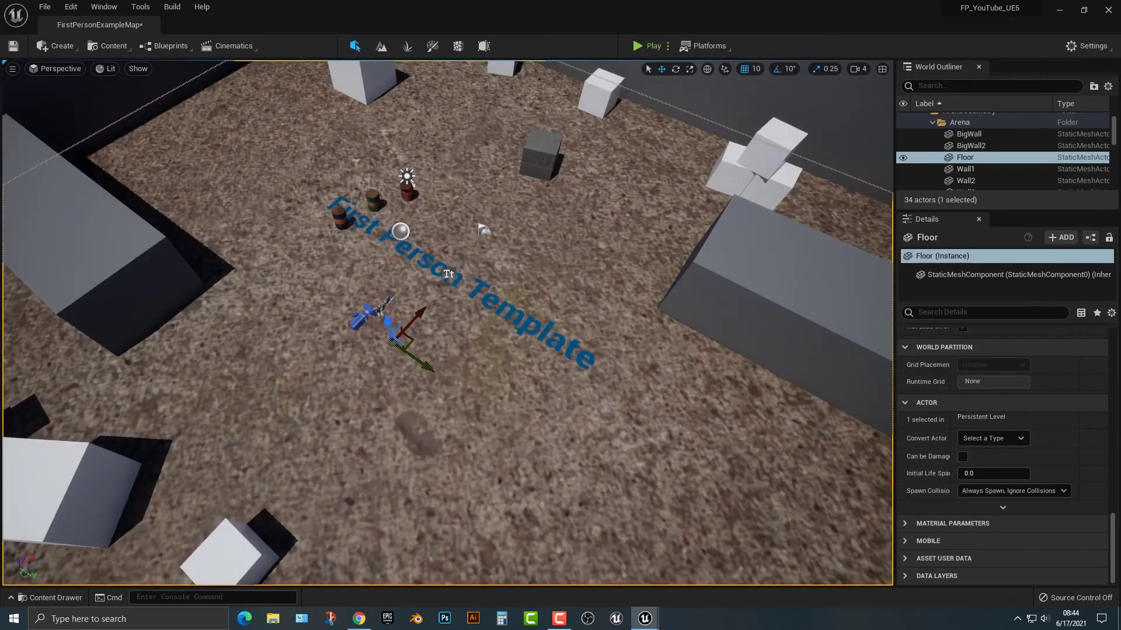
right_drag(447, 321, 434, 268)
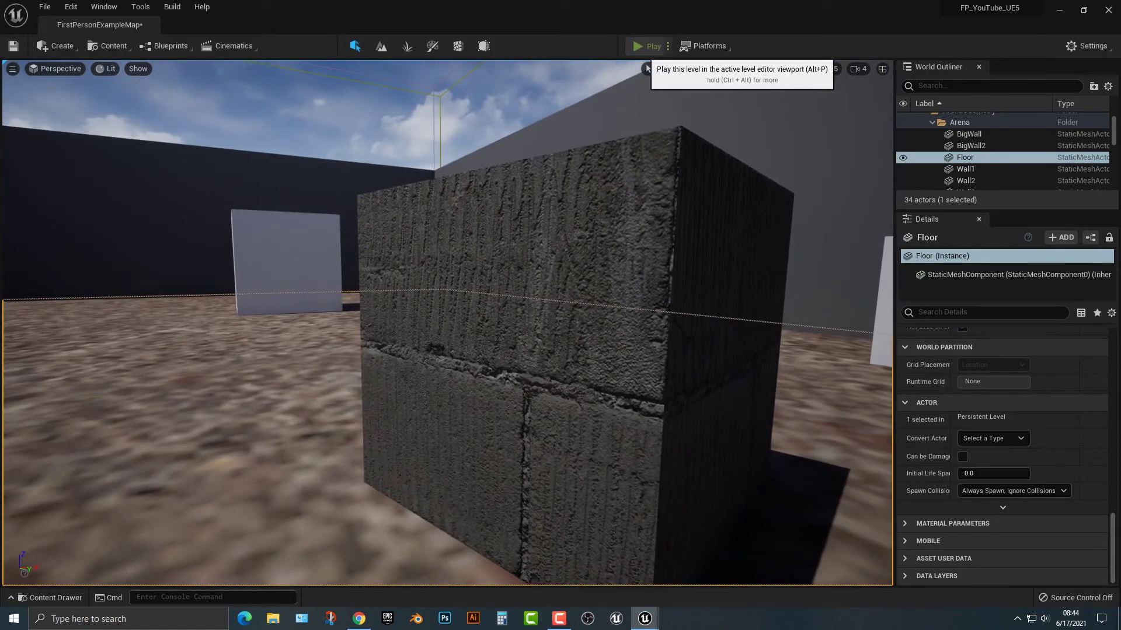
click(641, 46)
key(w)
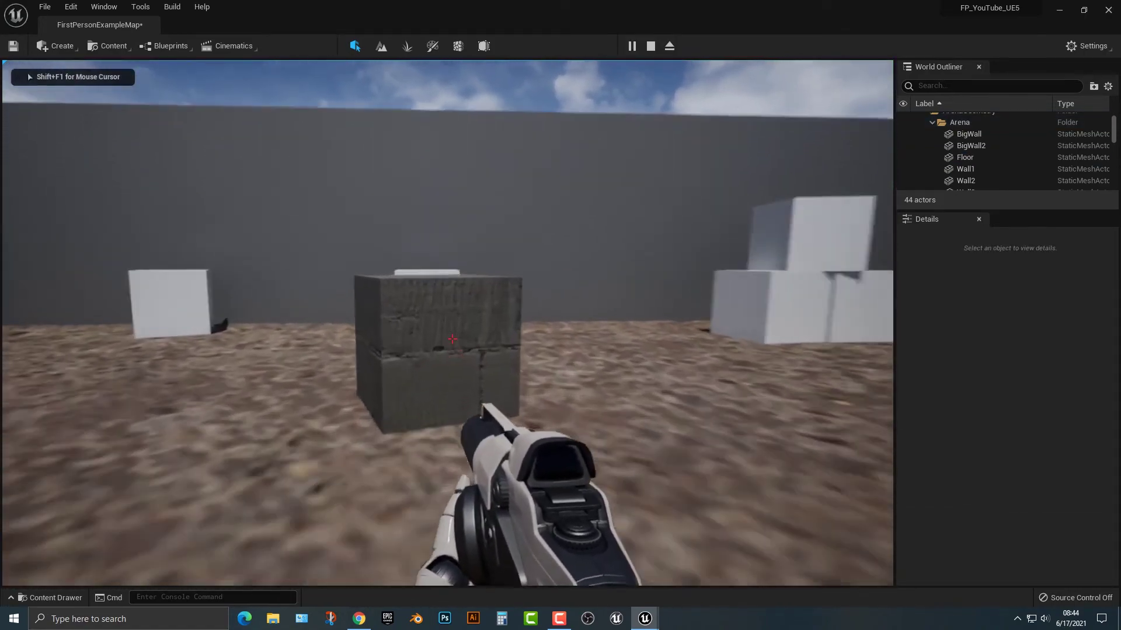
key(s)
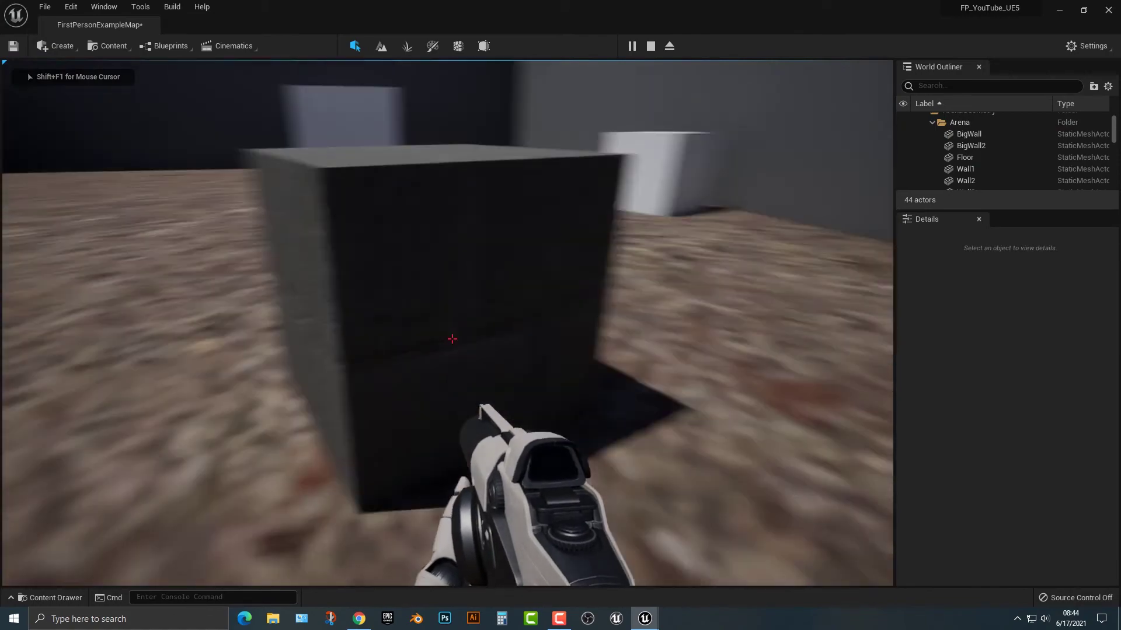
key(Escape)
right_drag(446, 321, 464, 344)
click(399, 327)
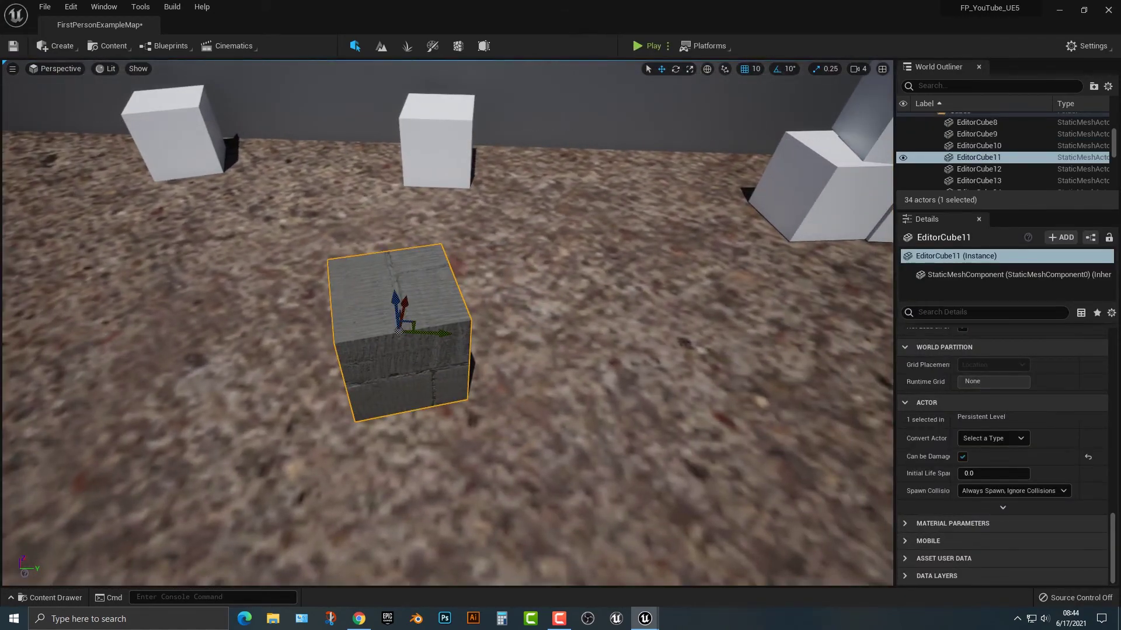
drag(435, 324, 485, 327)
right_drag(446, 321, 447, 374)
key(f)
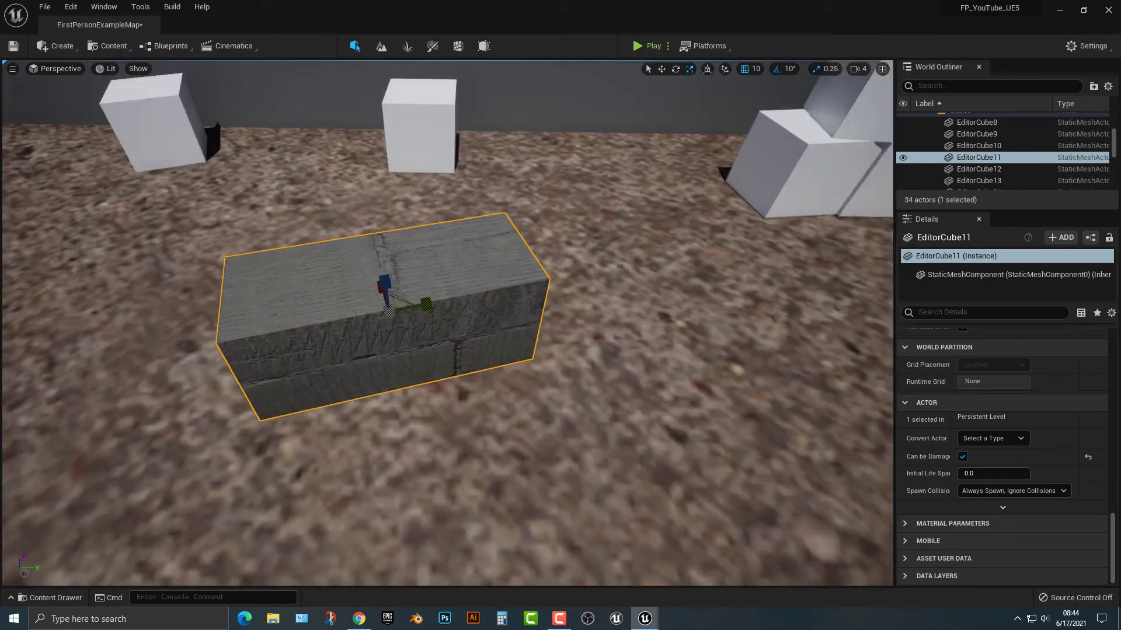
drag(429, 310, 502, 312)
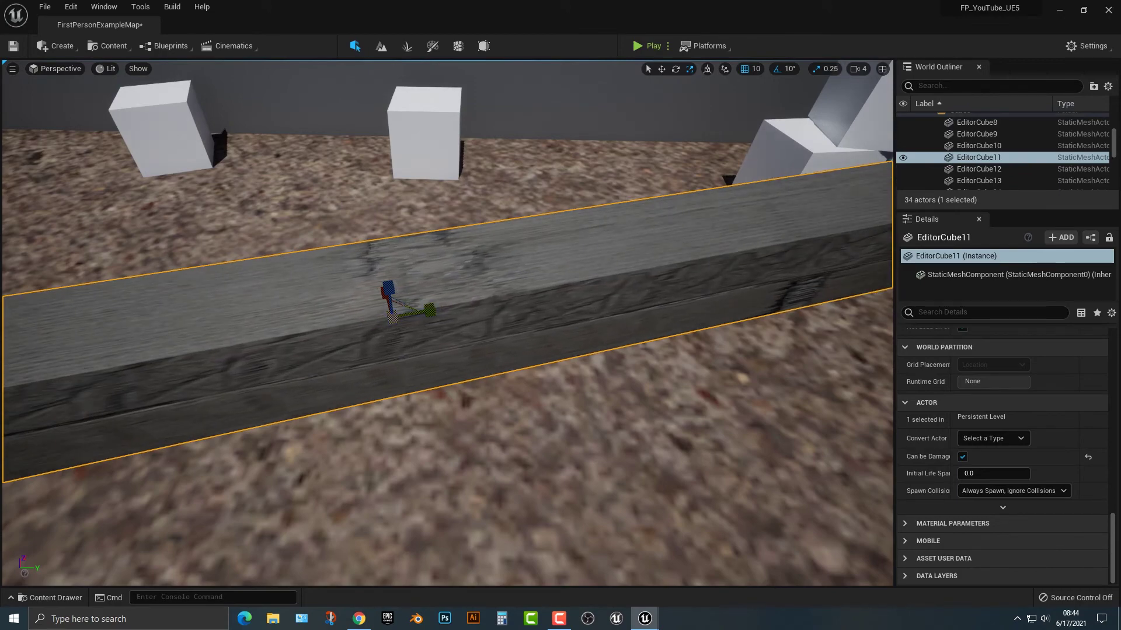
key(ctrl+z)
key(ctrl+z)
right_drag(502, 312, 431, 285)
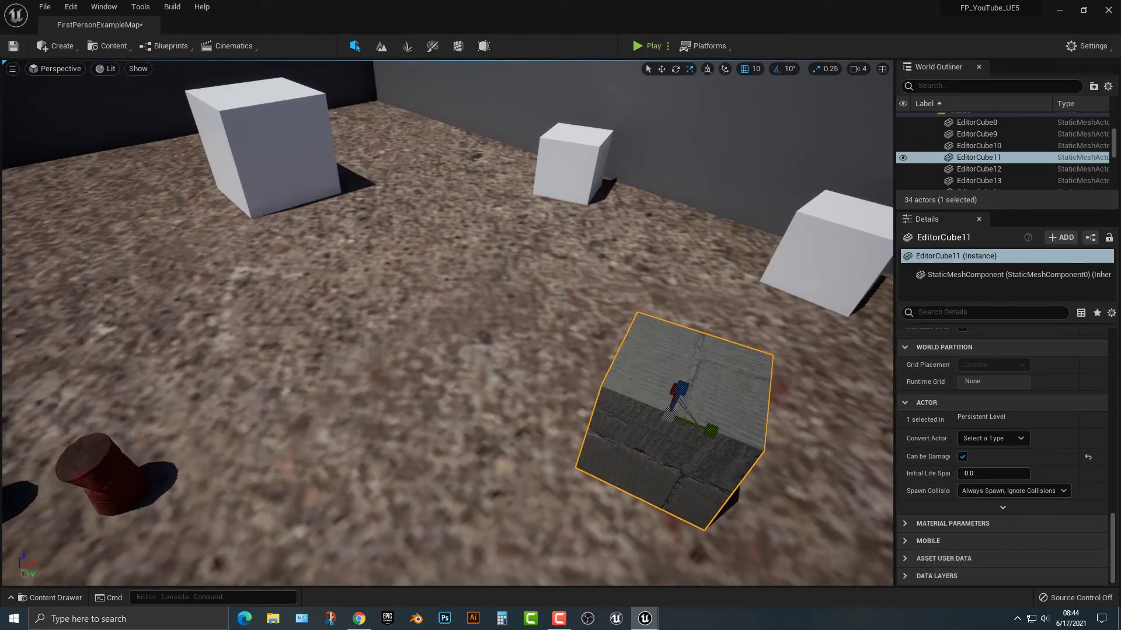
Drop MI_Concrete_Floor on the upper-left cube and orbit to view its brown stony texture.
click(51, 598)
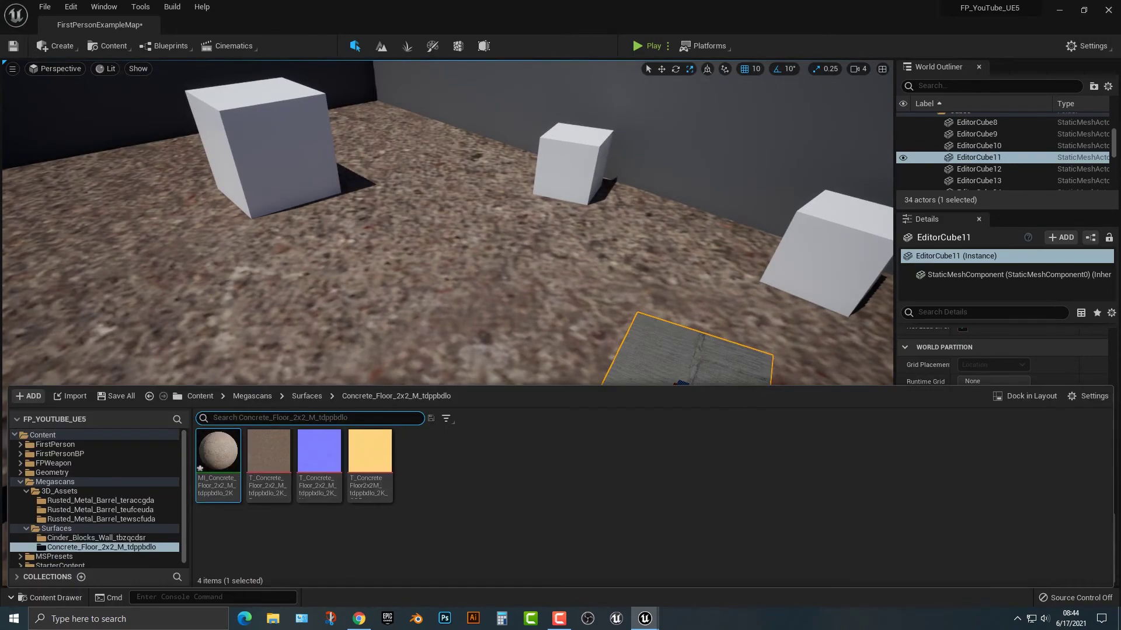
drag(219, 461, 260, 164)
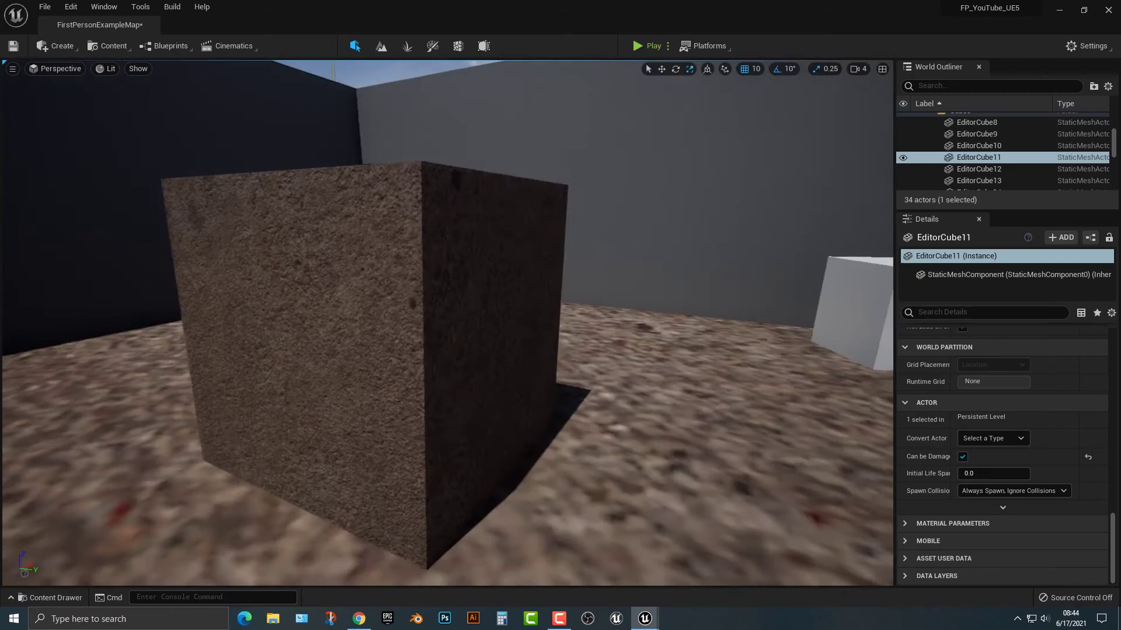
alt+drag(447, 323, 514, 323)
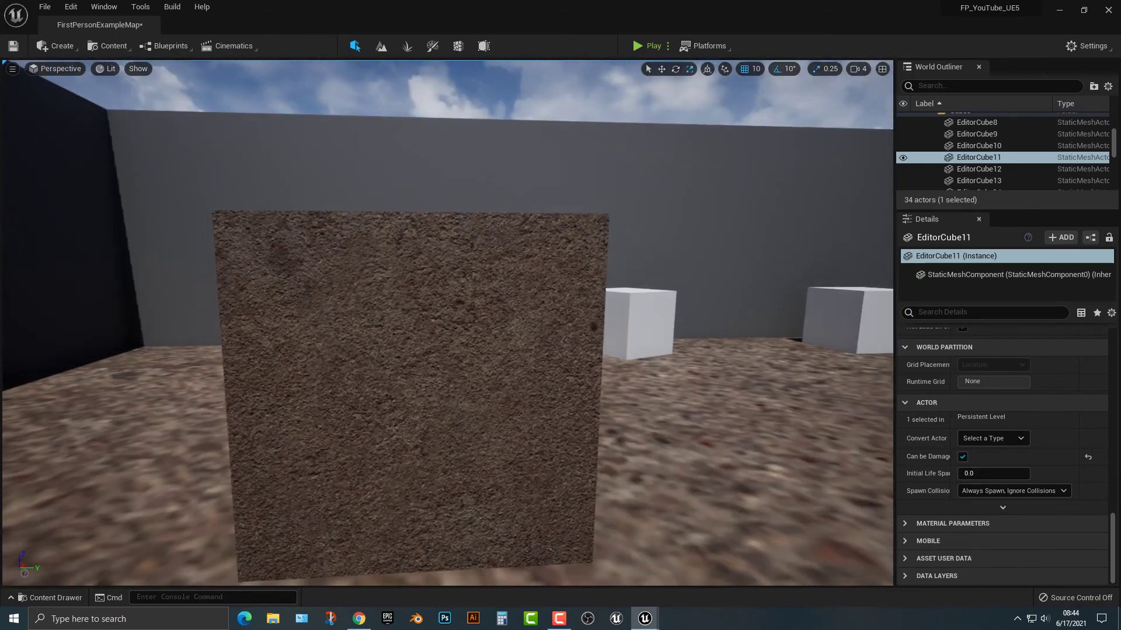
mouse_move(514, 323)
right_down()
mouse_move(513, 350)
mouse_move(514, 250)
mouse_move(514, 361)
mouse_move(513, 280)
mouse_move(513, 327)
mouse_move(514, 309)
right_up()
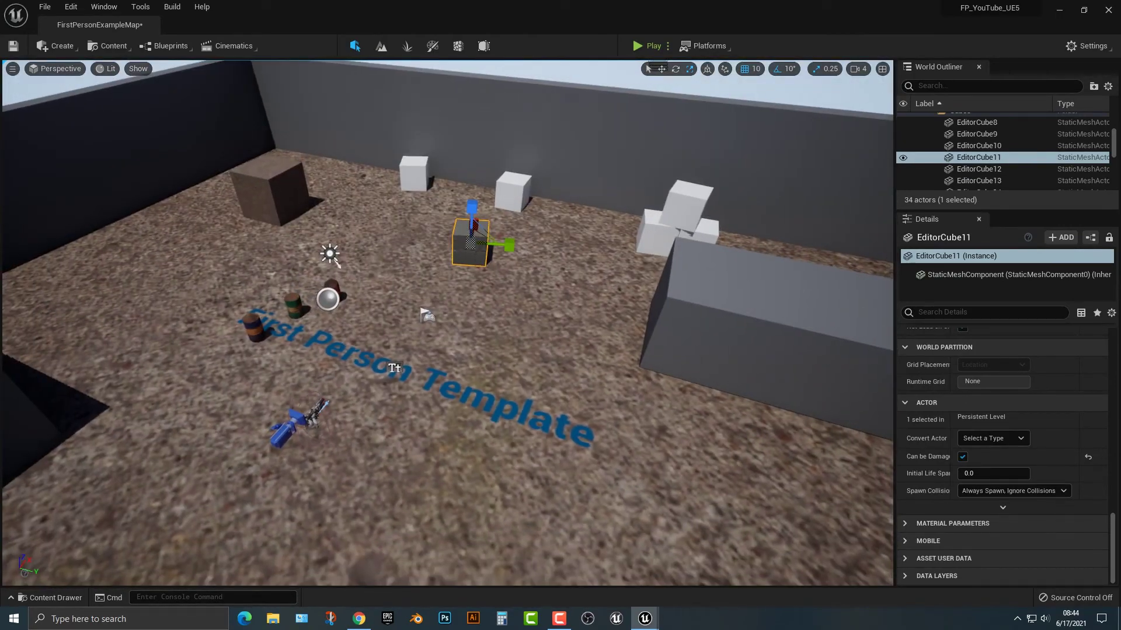